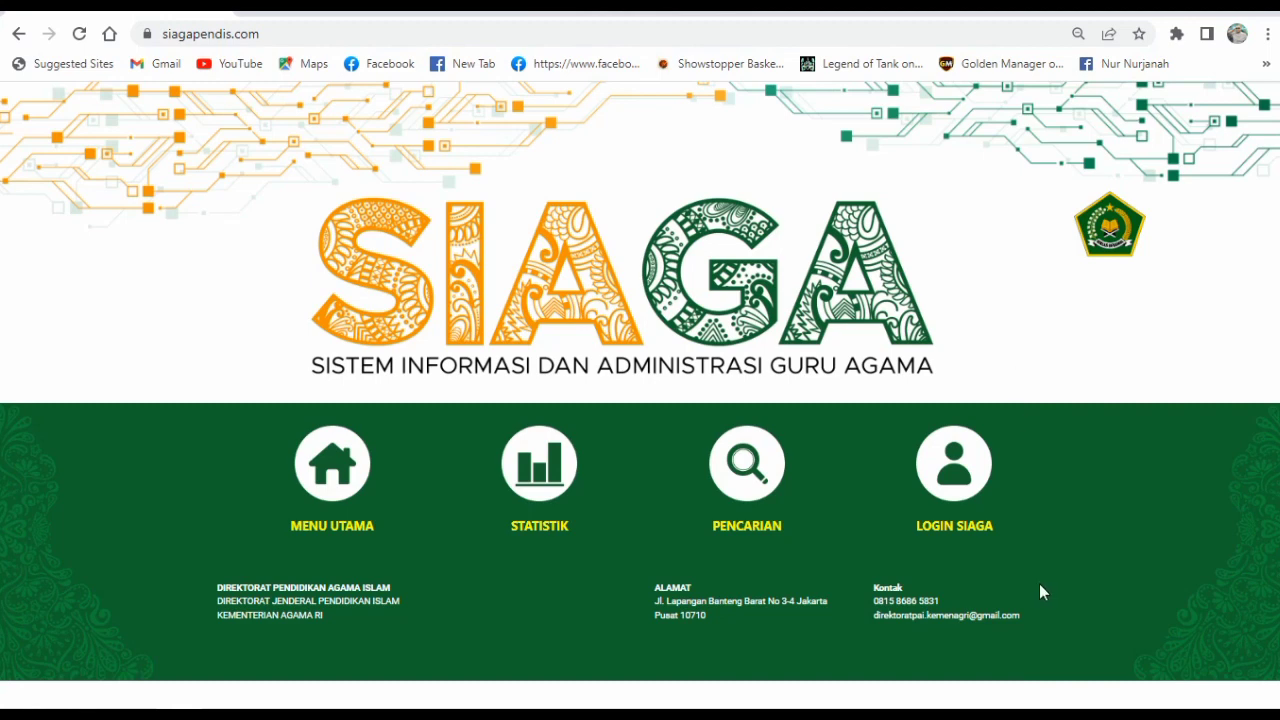
Step: Log in to SIAGA with the prefilled account credentials and dismiss the announcement
click(966, 540)
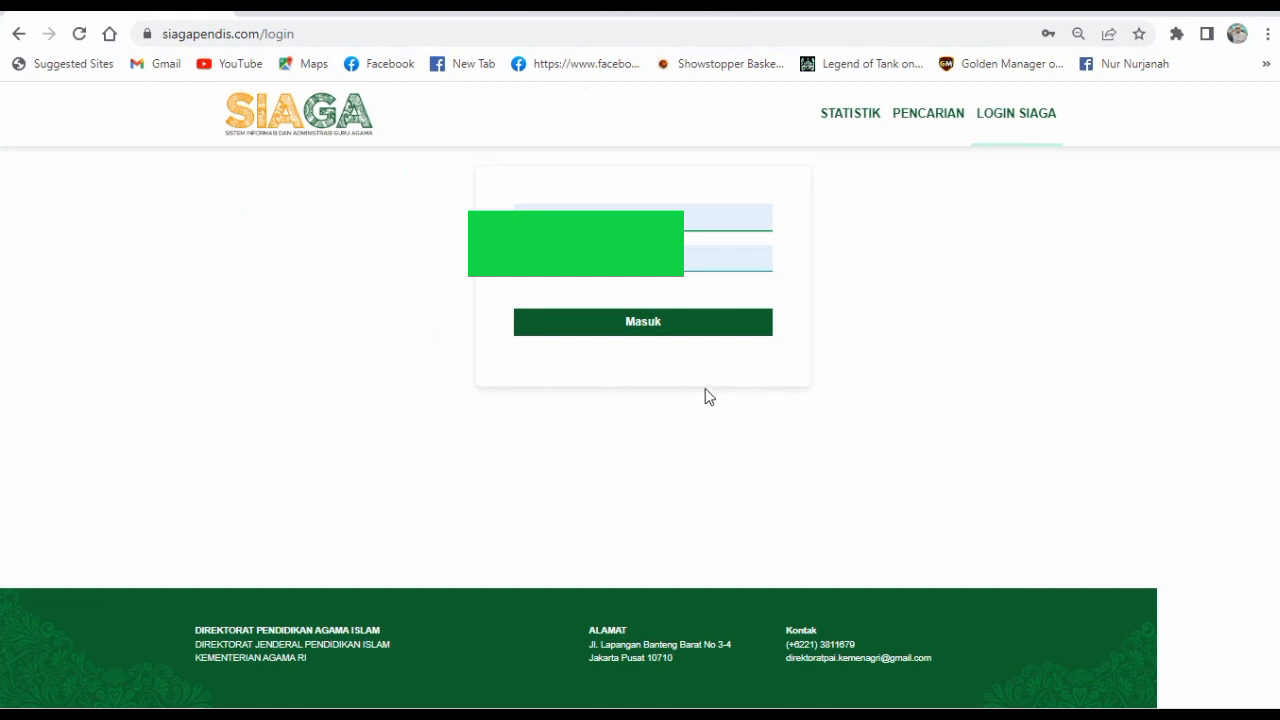
click(665, 332)
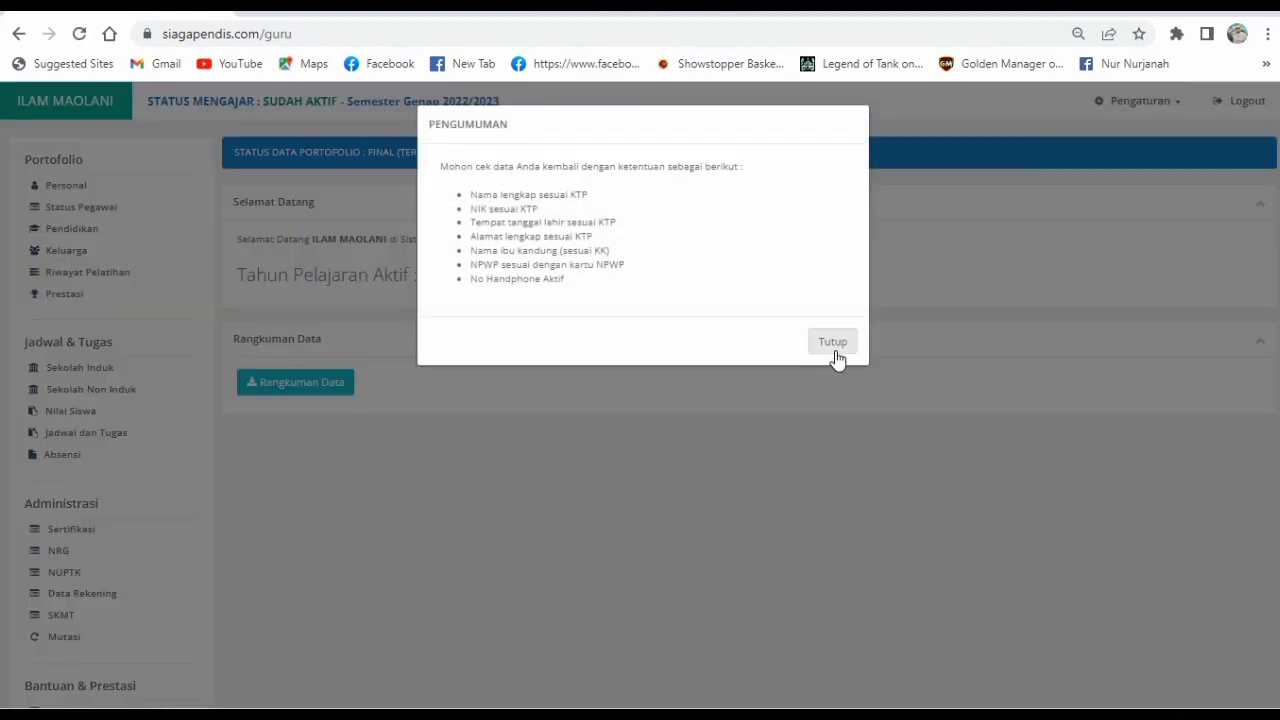
click(835, 348)
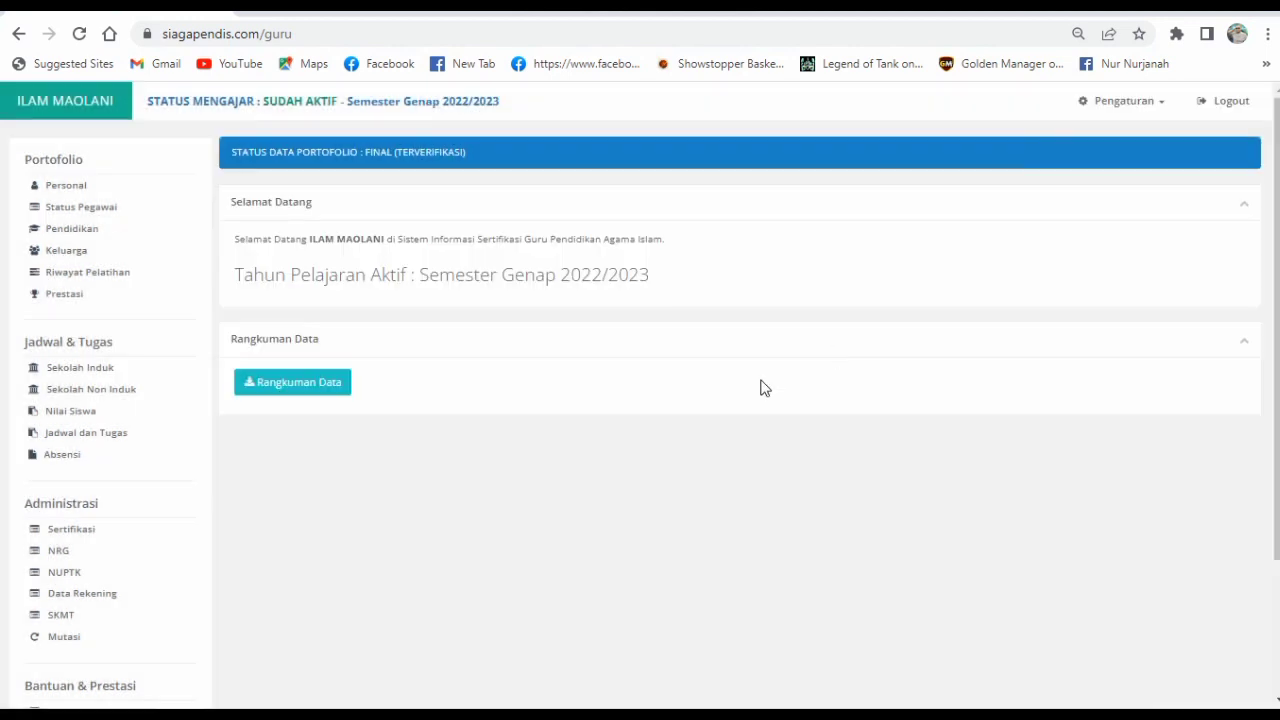
Step: Add and save an attendance record under Absensi for SMP Negeri 19 TASIKMALAYA, Februari 2023, keeping the leave status at Tidak ada cuti
scroll(600, 430, down, 1)
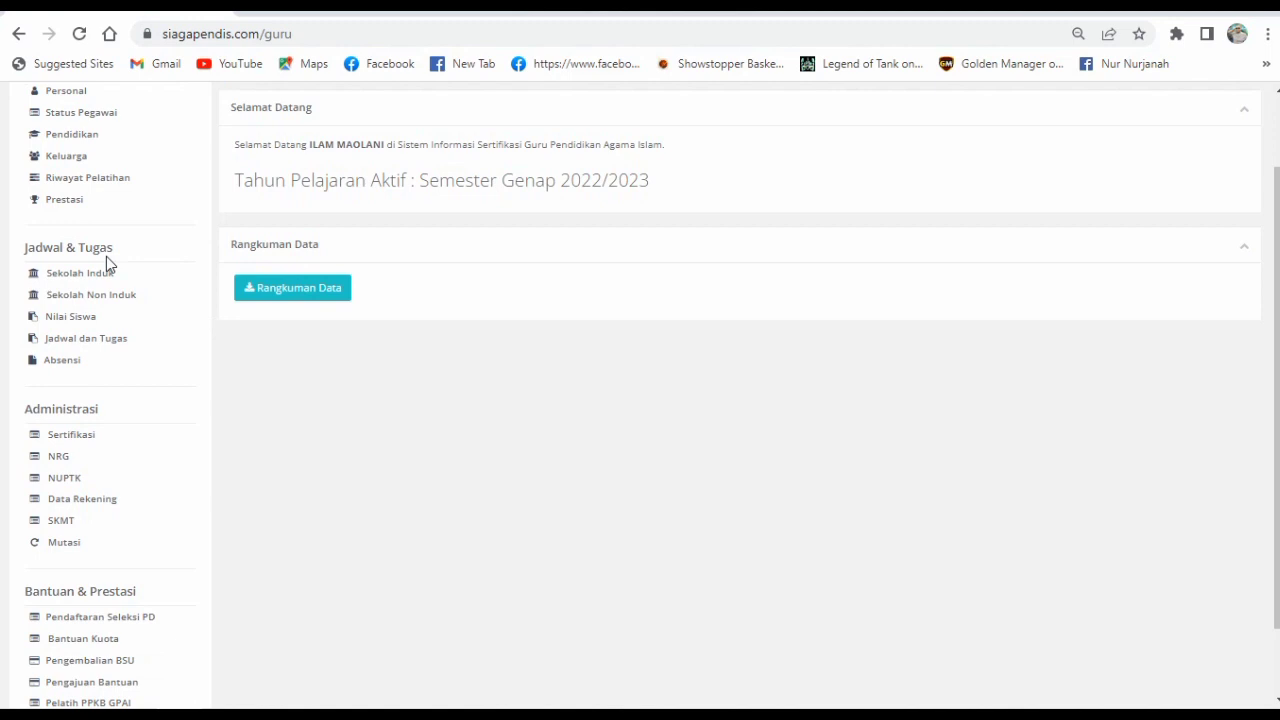
click(60, 366)
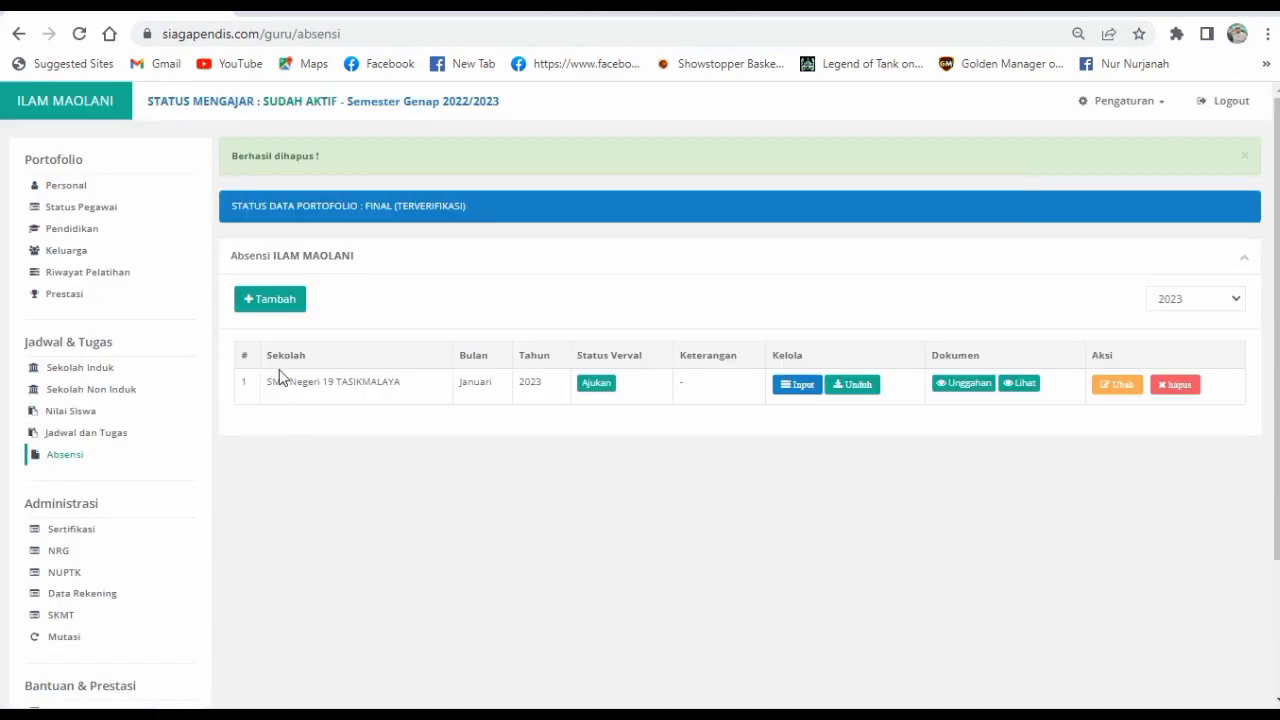
click(264, 305)
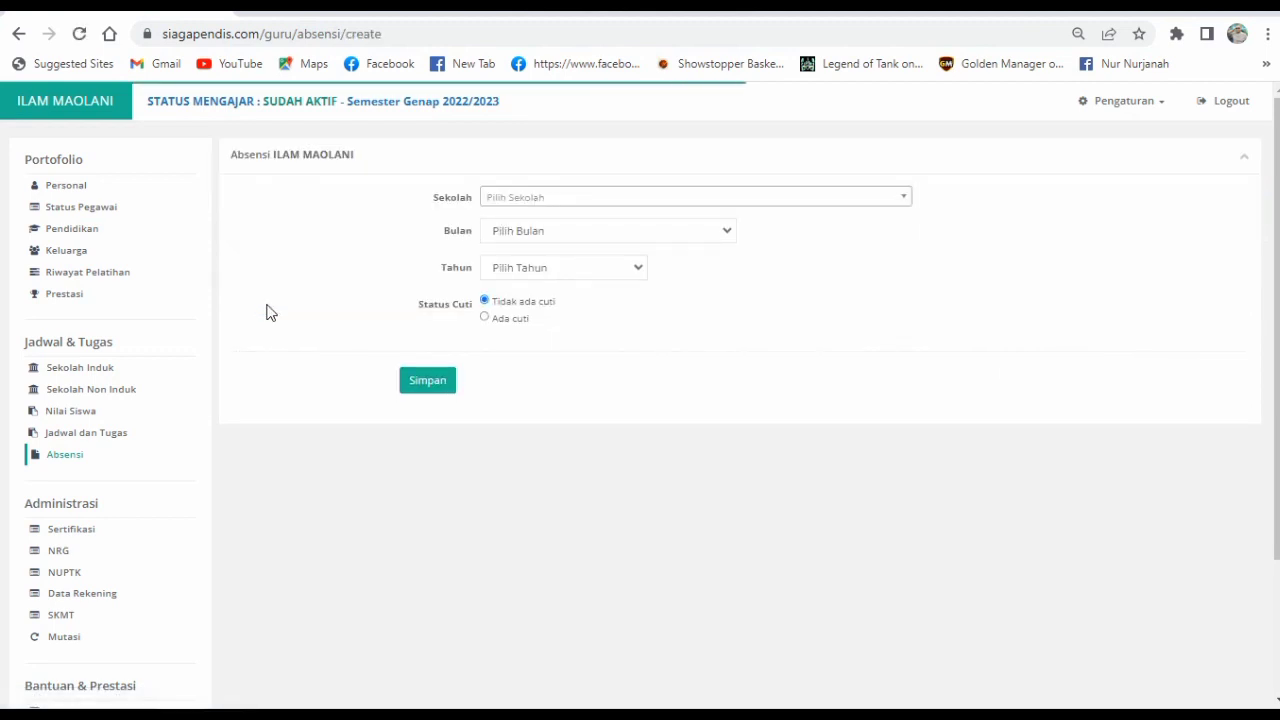
click(600, 206)
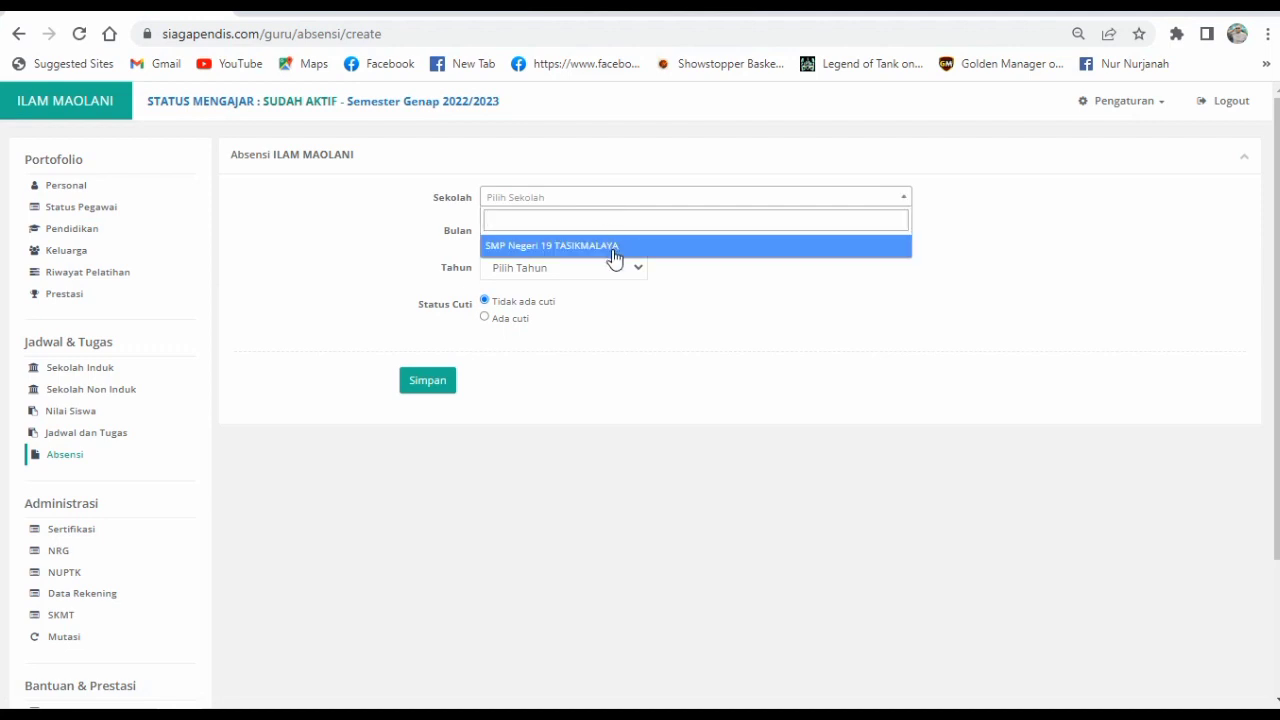
click(614, 257)
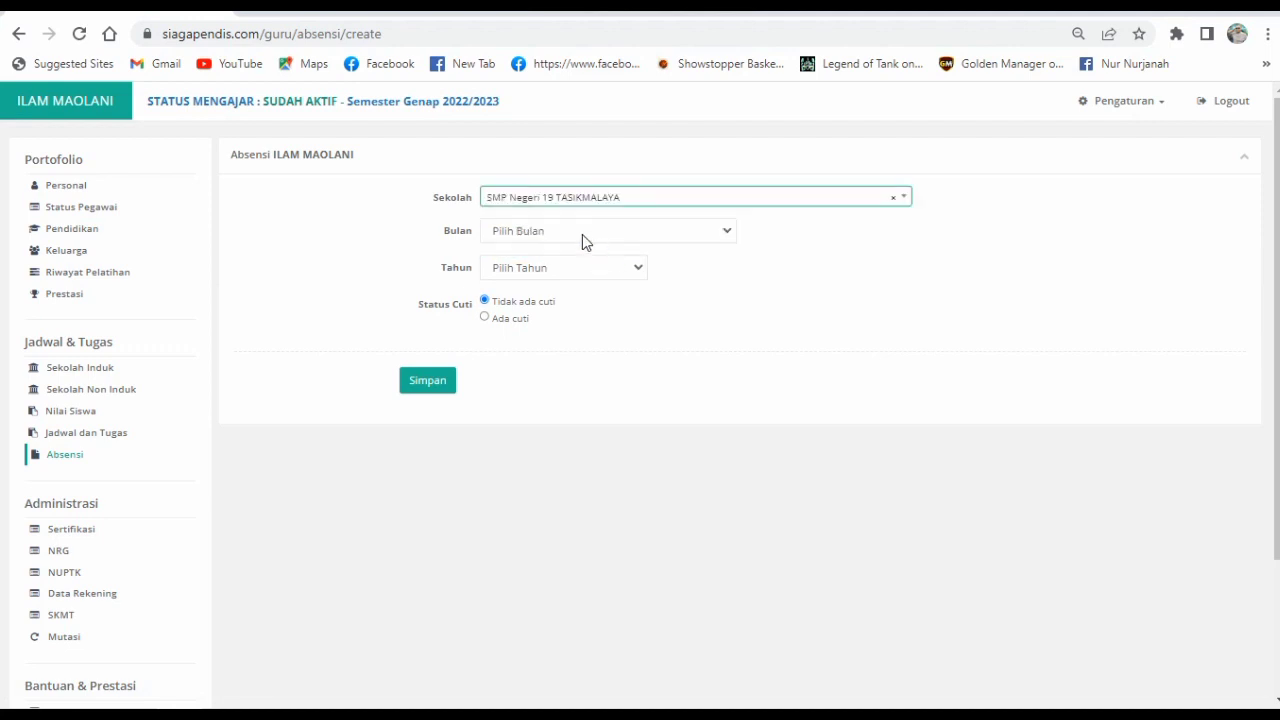
click(582, 234)
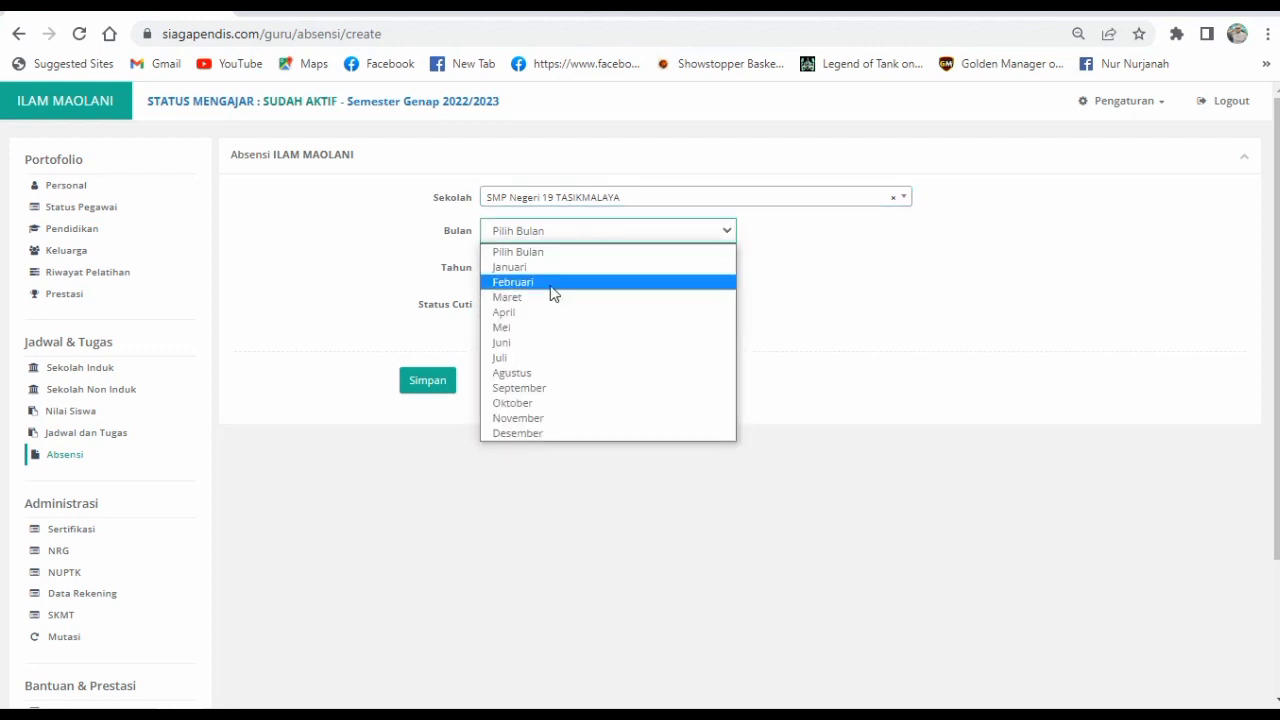
click(550, 285)
click(548, 273)
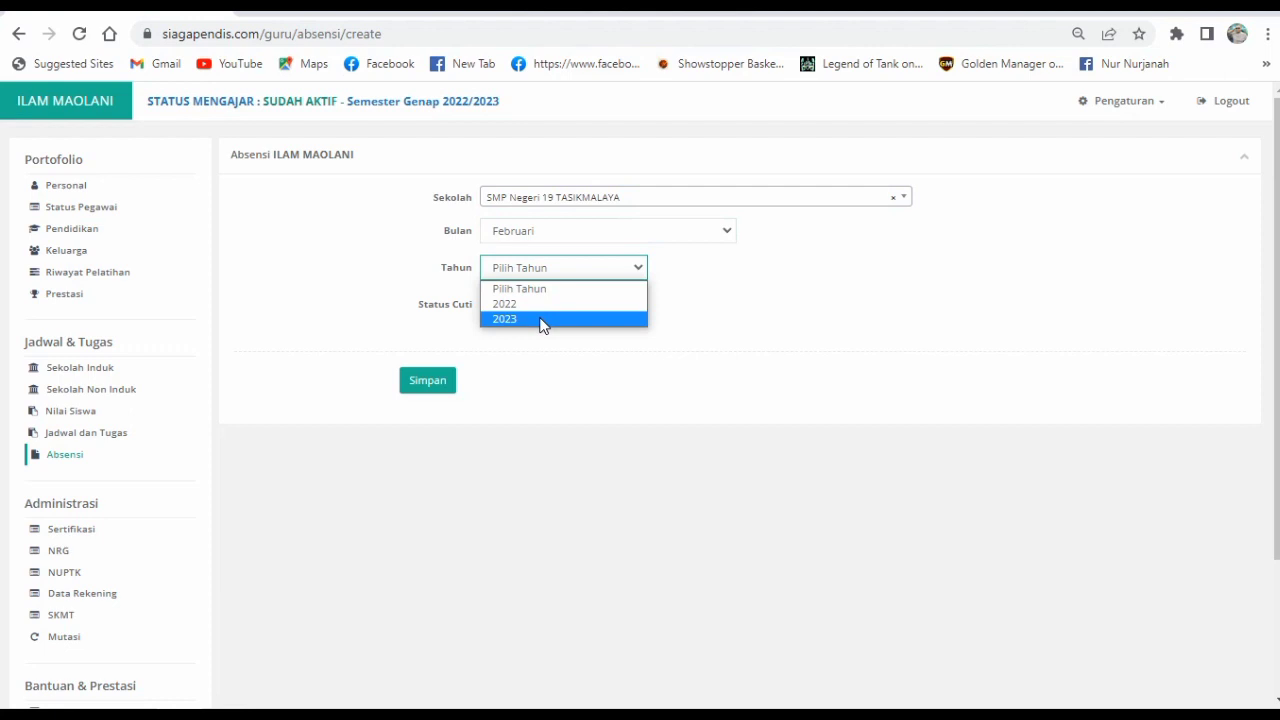
click(543, 319)
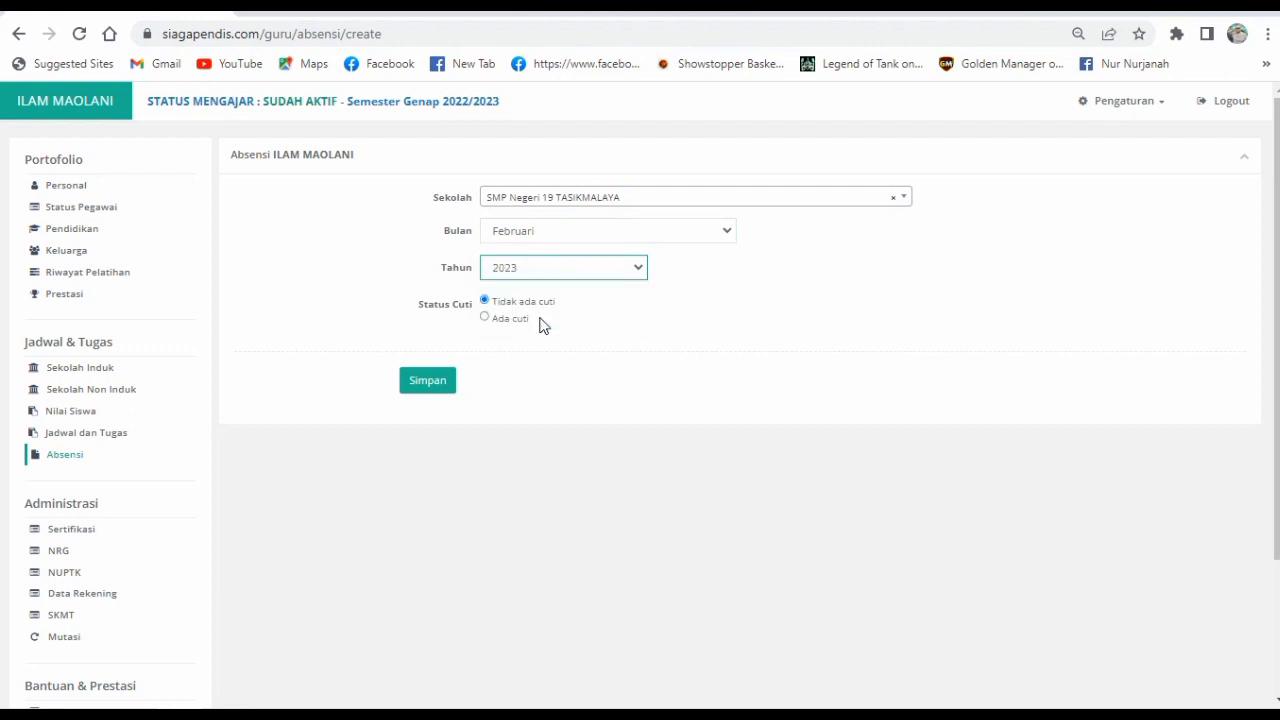
click(425, 385)
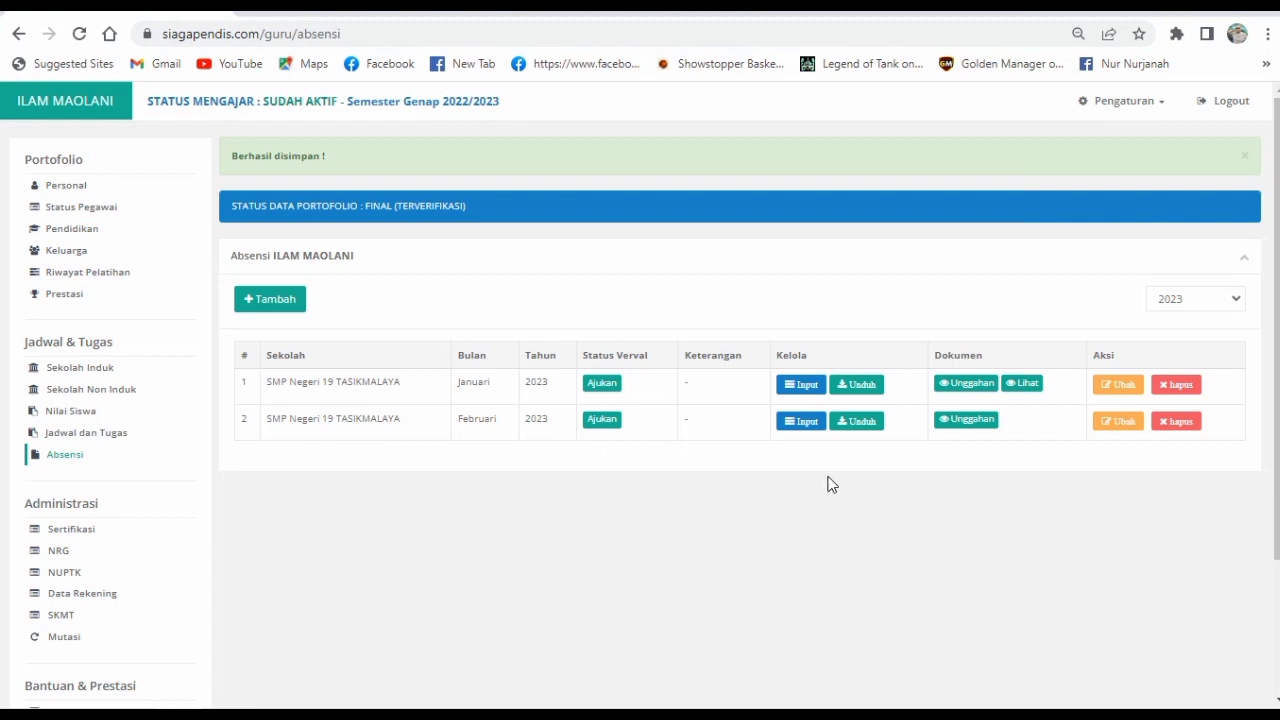
Step: Open the daily input for the Februari 2023 attendance record and examine its dates, weekdays and weekends through the end of the month
click(808, 430)
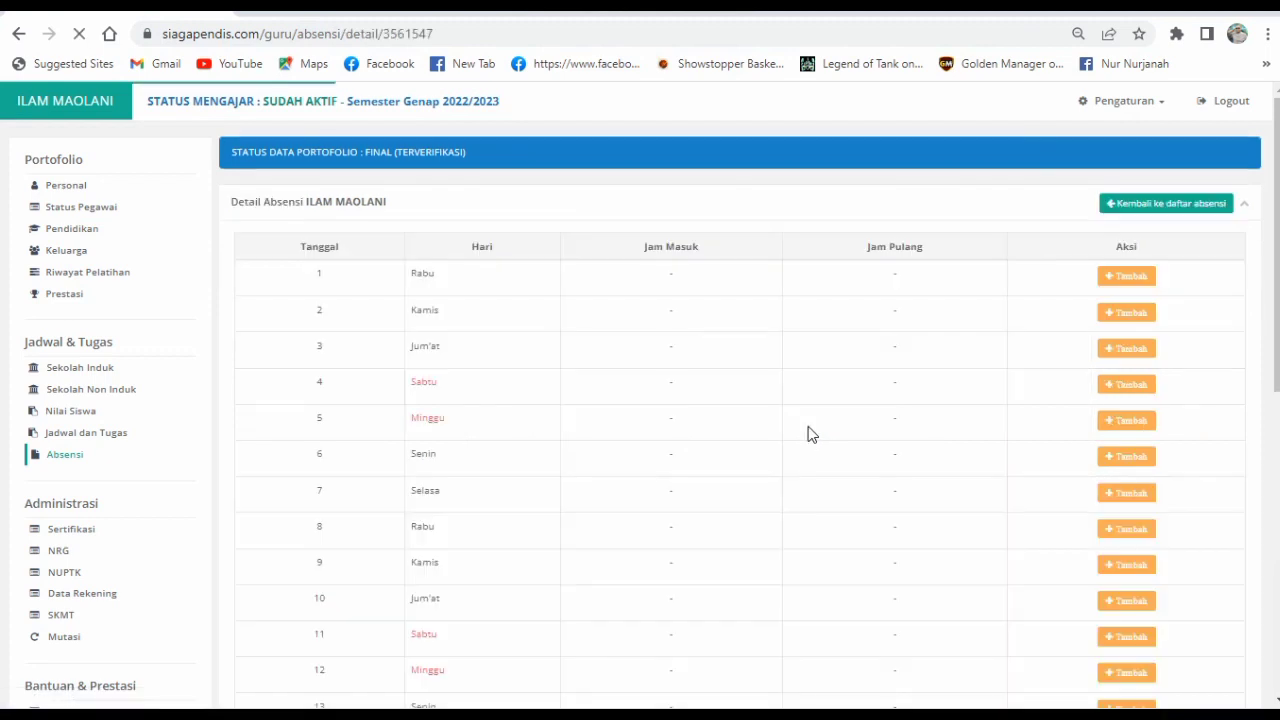
scroll(591, 423, down, 1)
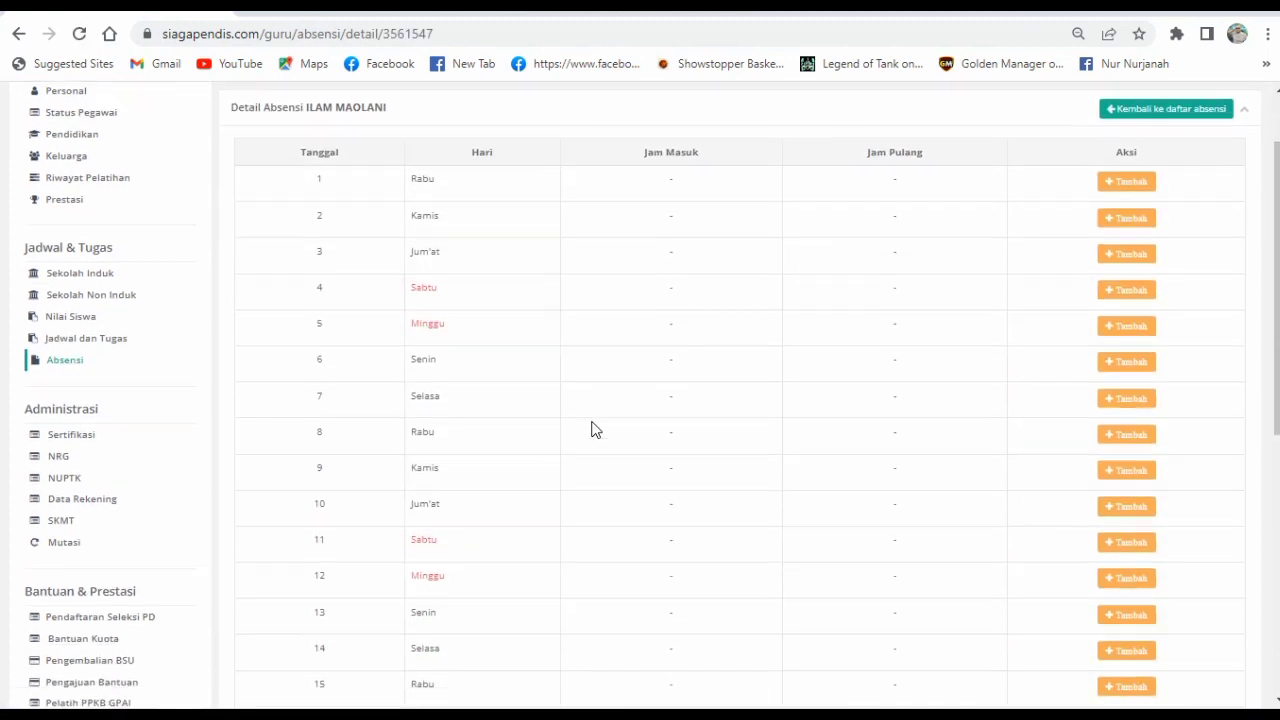
scroll(508, 377, up, 1)
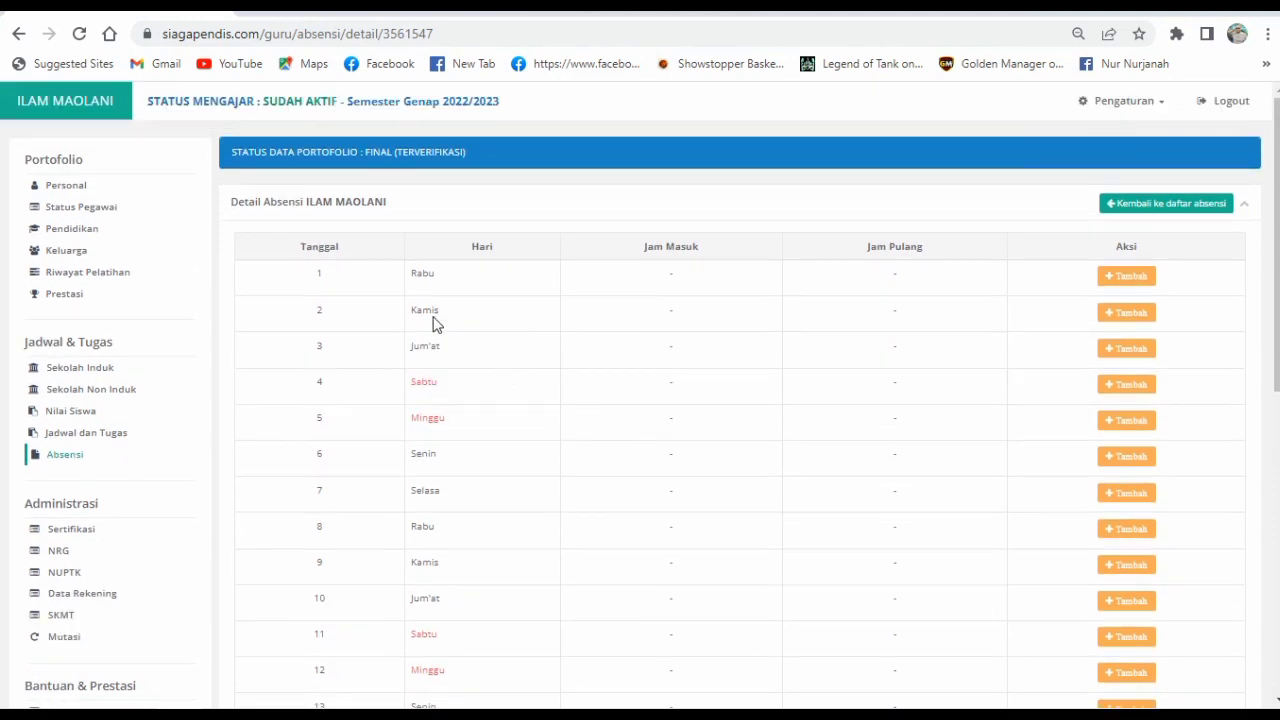
scroll(372, 284, down, 1)
scroll(372, 284, down, 6)
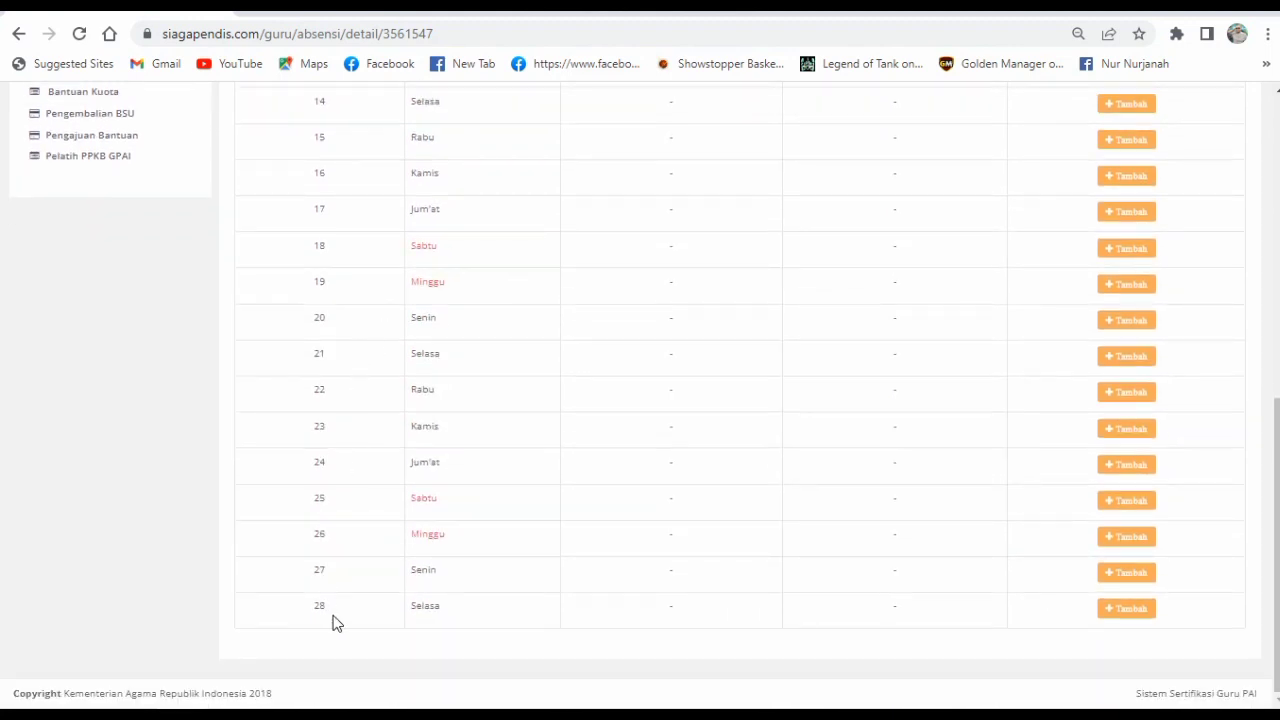
scroll(588, 575, up, 1)
scroll(588, 575, up, 3)
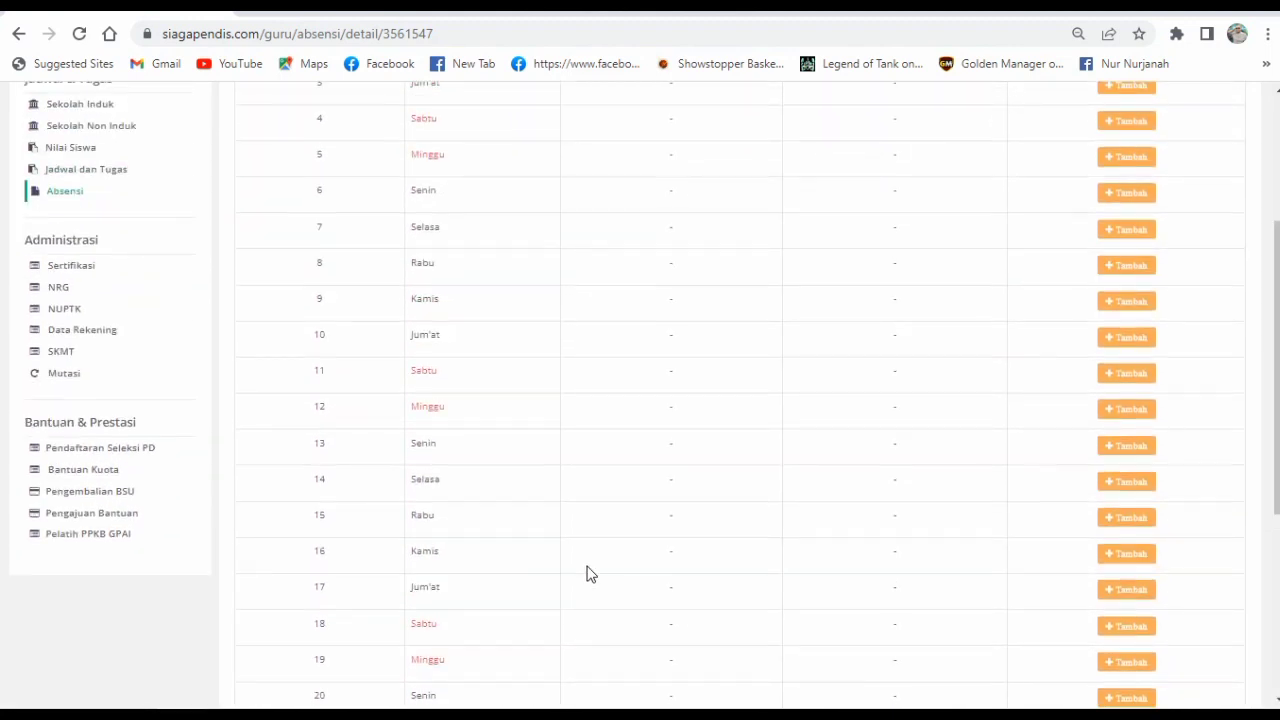
scroll(588, 575, up, 3)
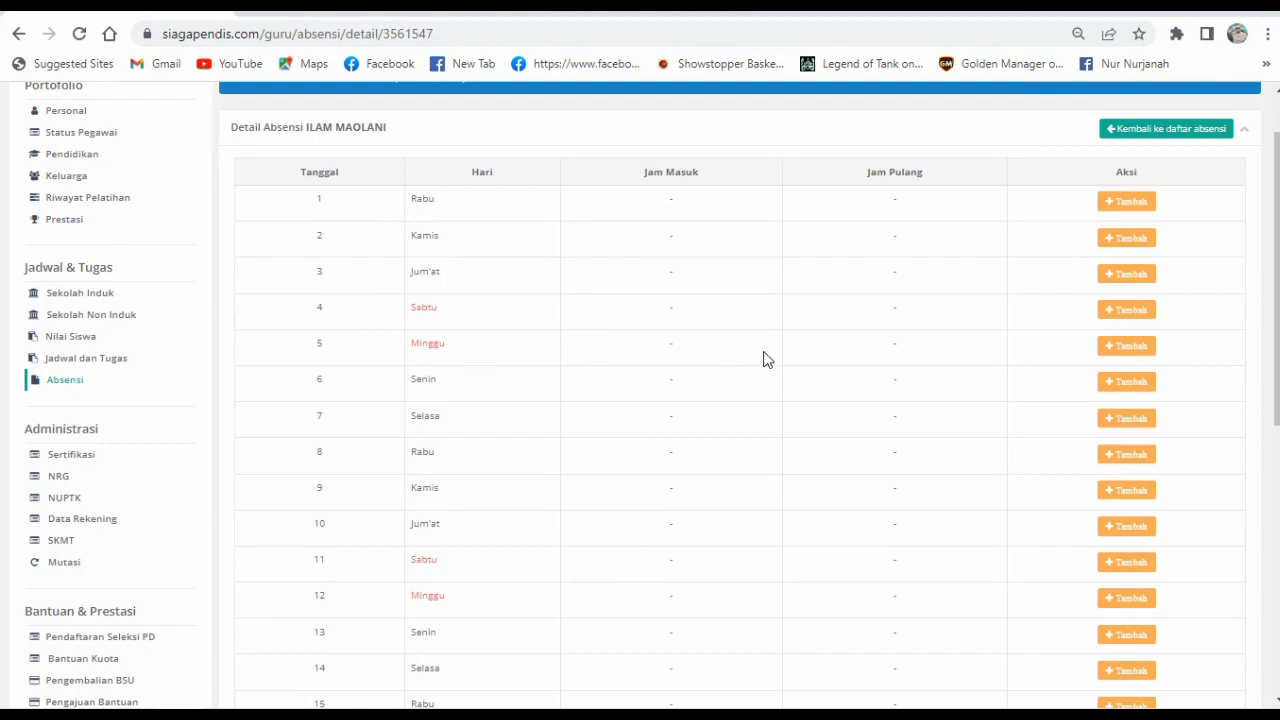
scroll(530, 389, down, 4)
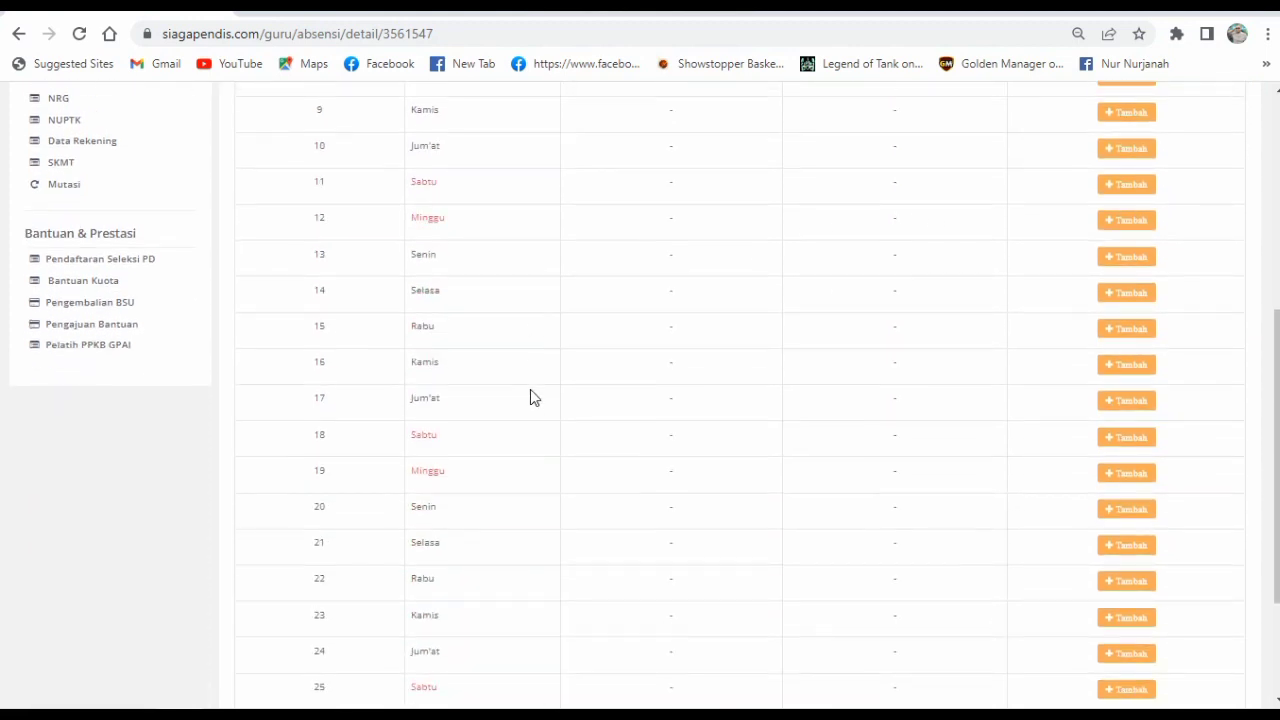
scroll(530, 389, up, 3)
scroll(530, 398, up, 1)
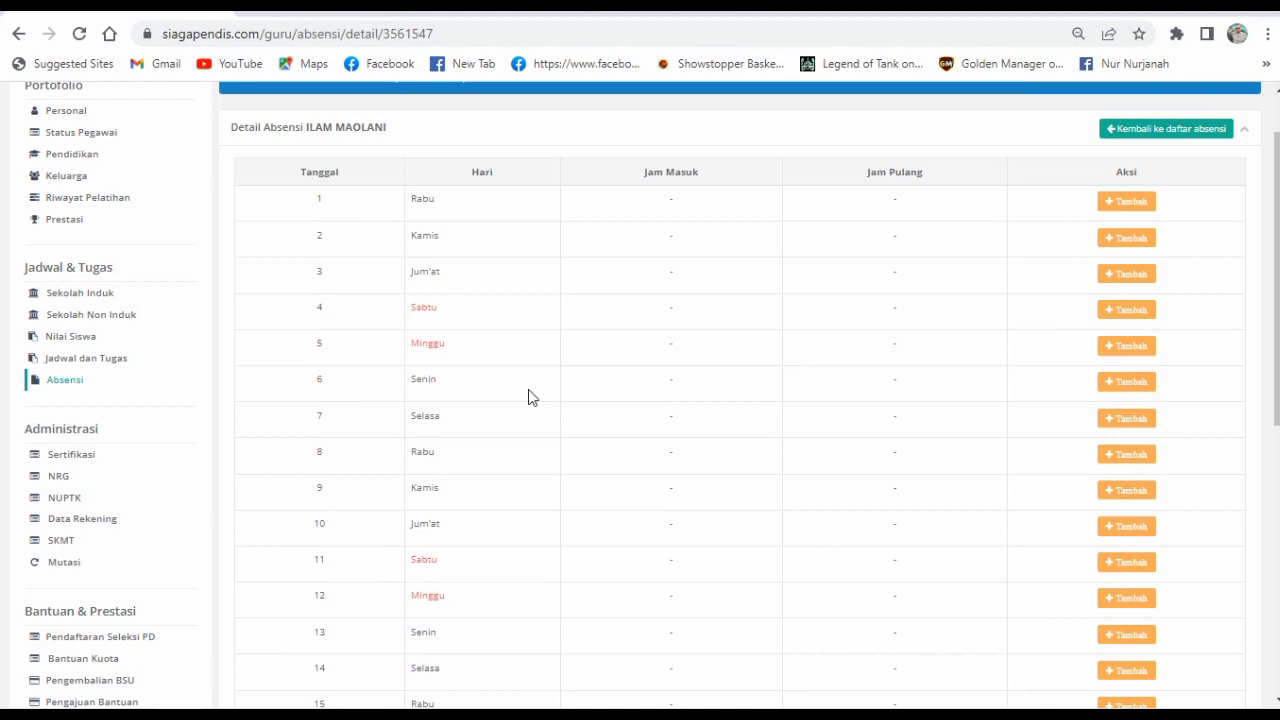
scroll(514, 420, down, 2)
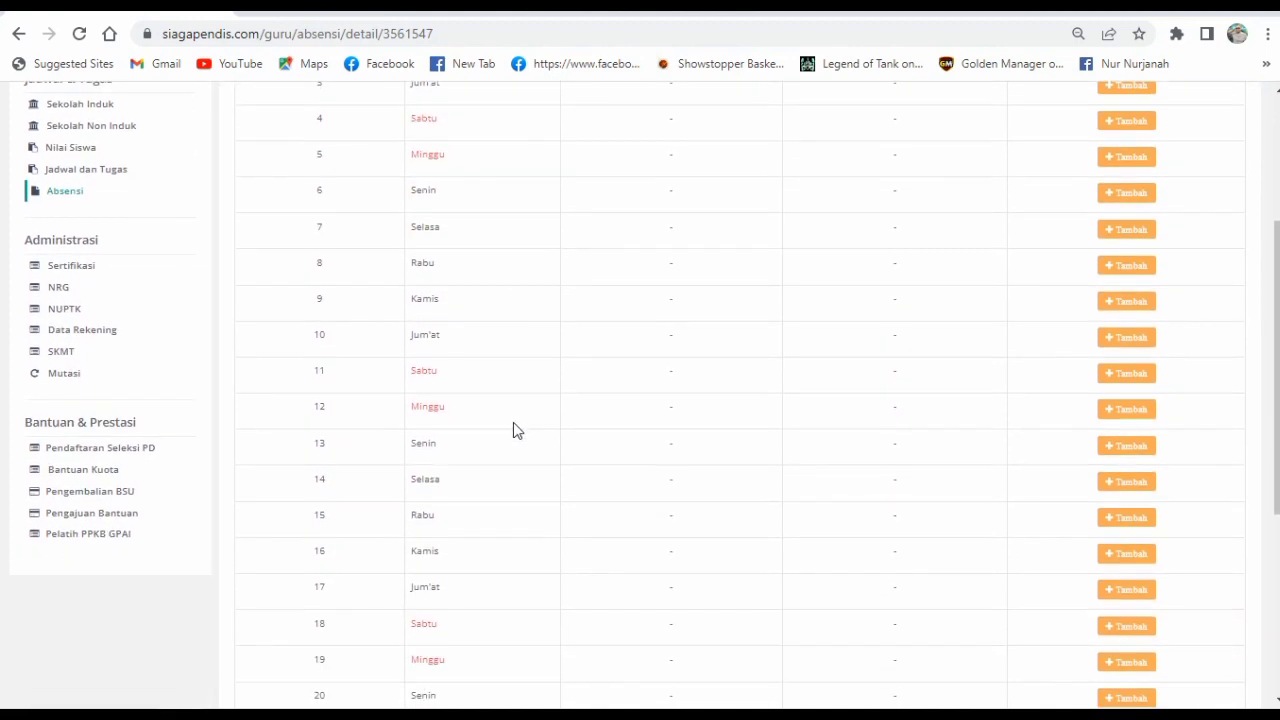
scroll(475, 482, down, 1)
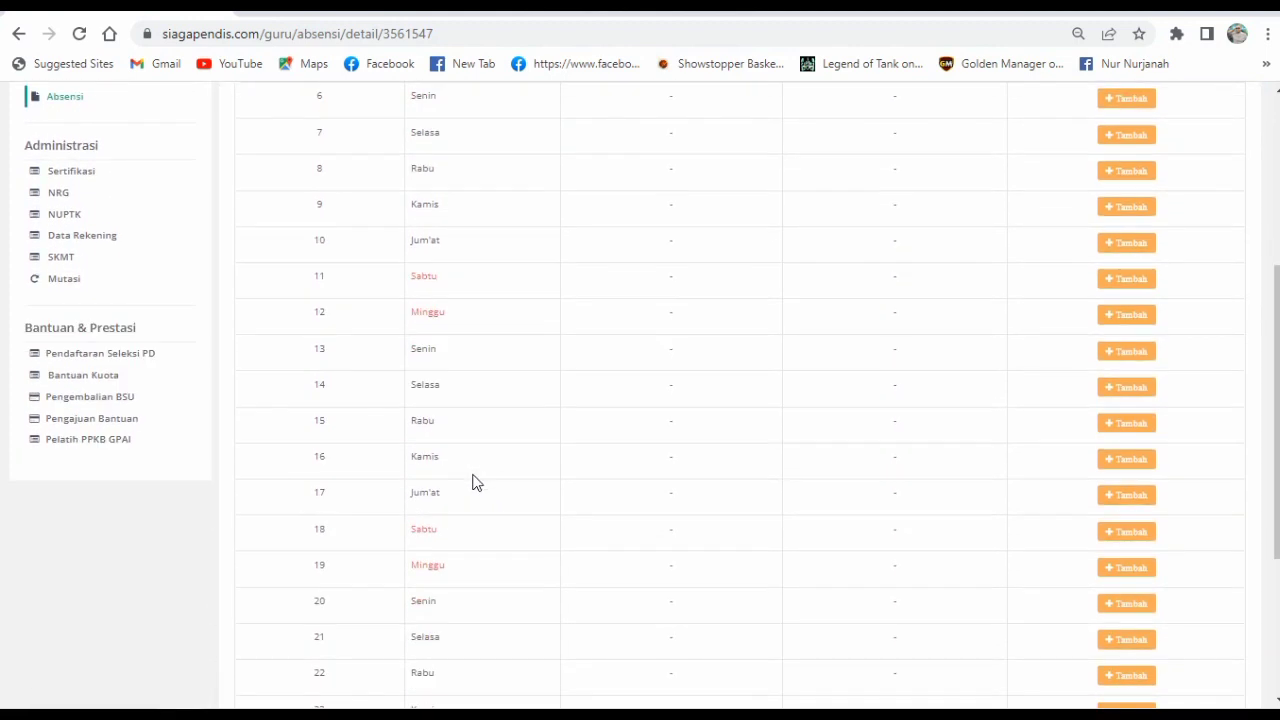
scroll(476, 483, down, 1)
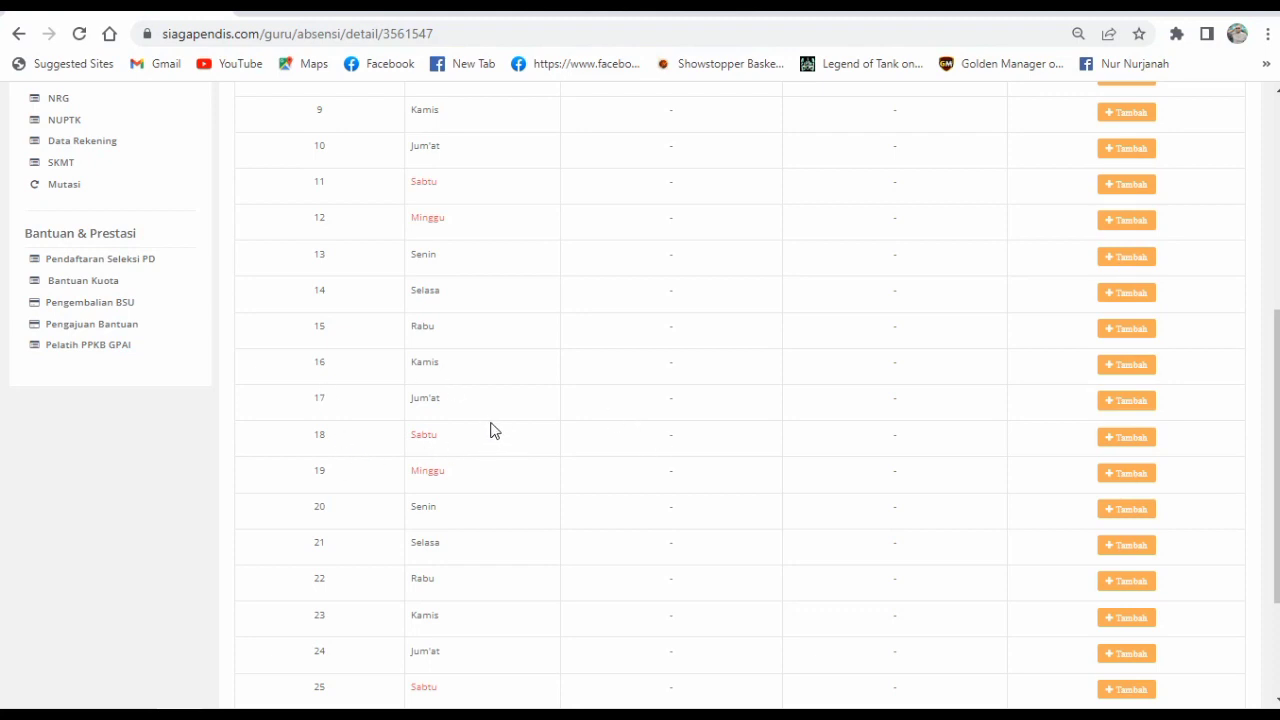
scroll(502, 428, up, 1)
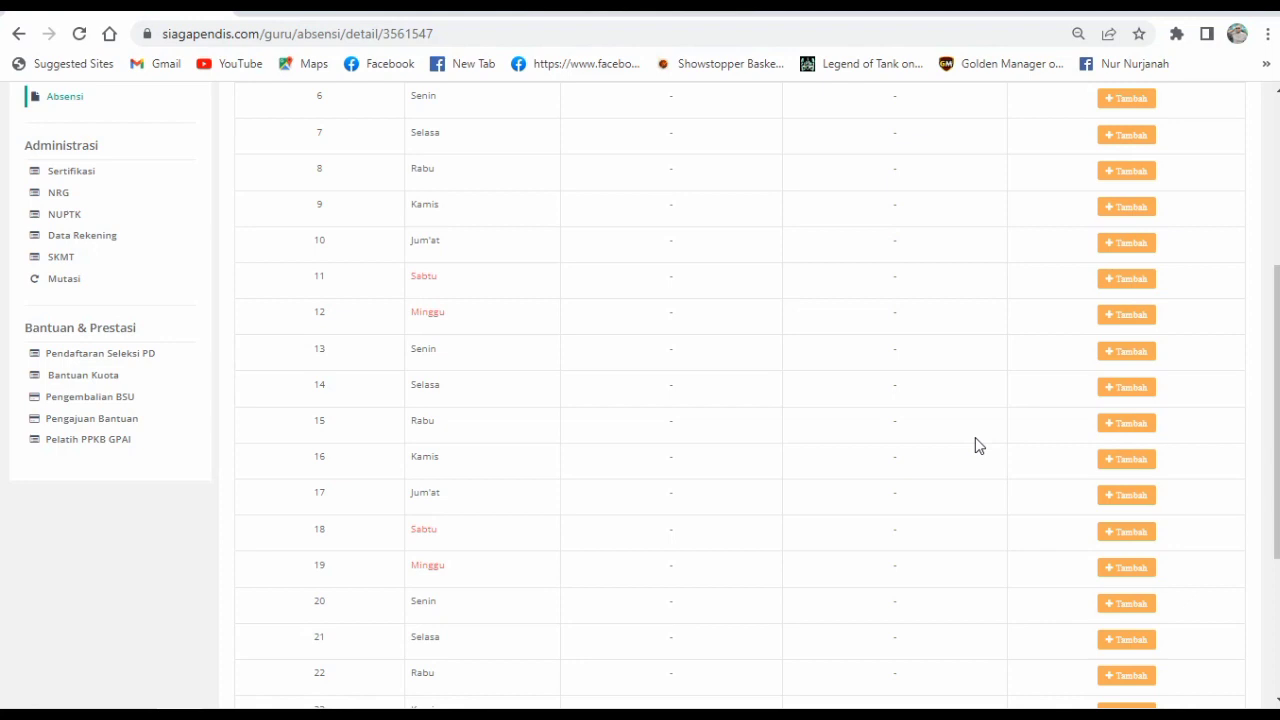
scroll(789, 489, down, 2)
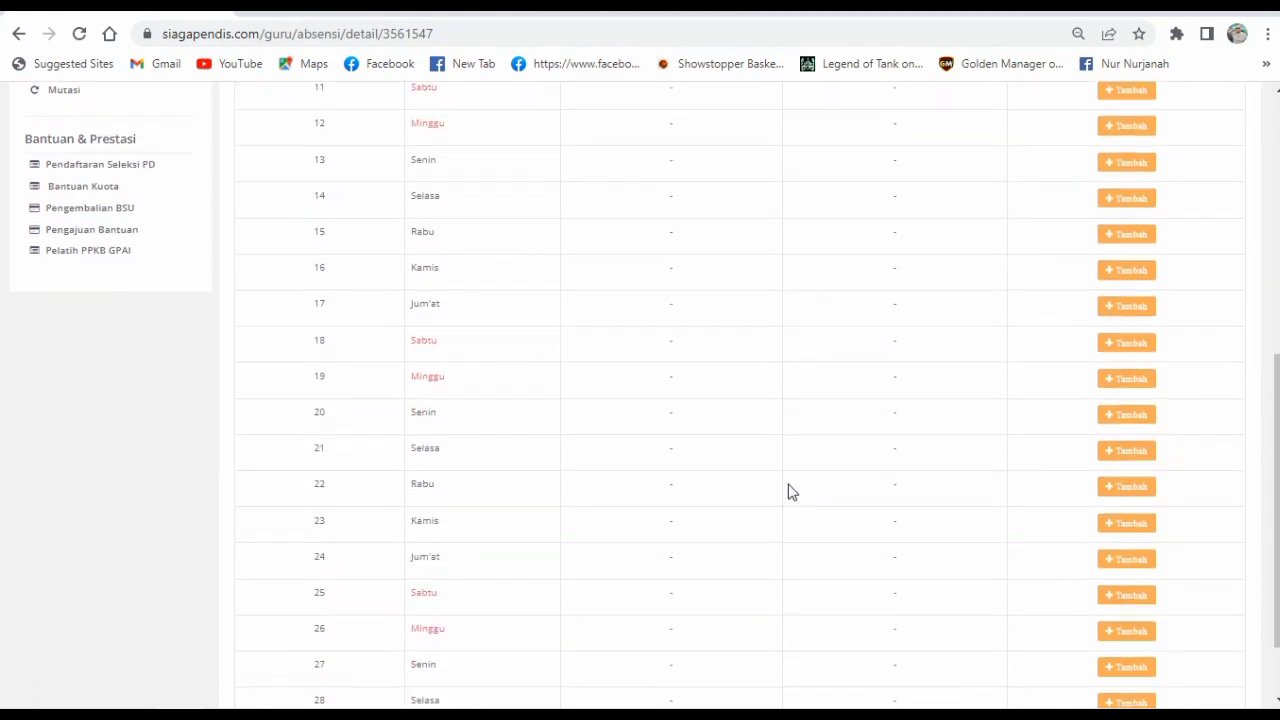
scroll(789, 491, down, 1)
scroll(789, 491, up, 7)
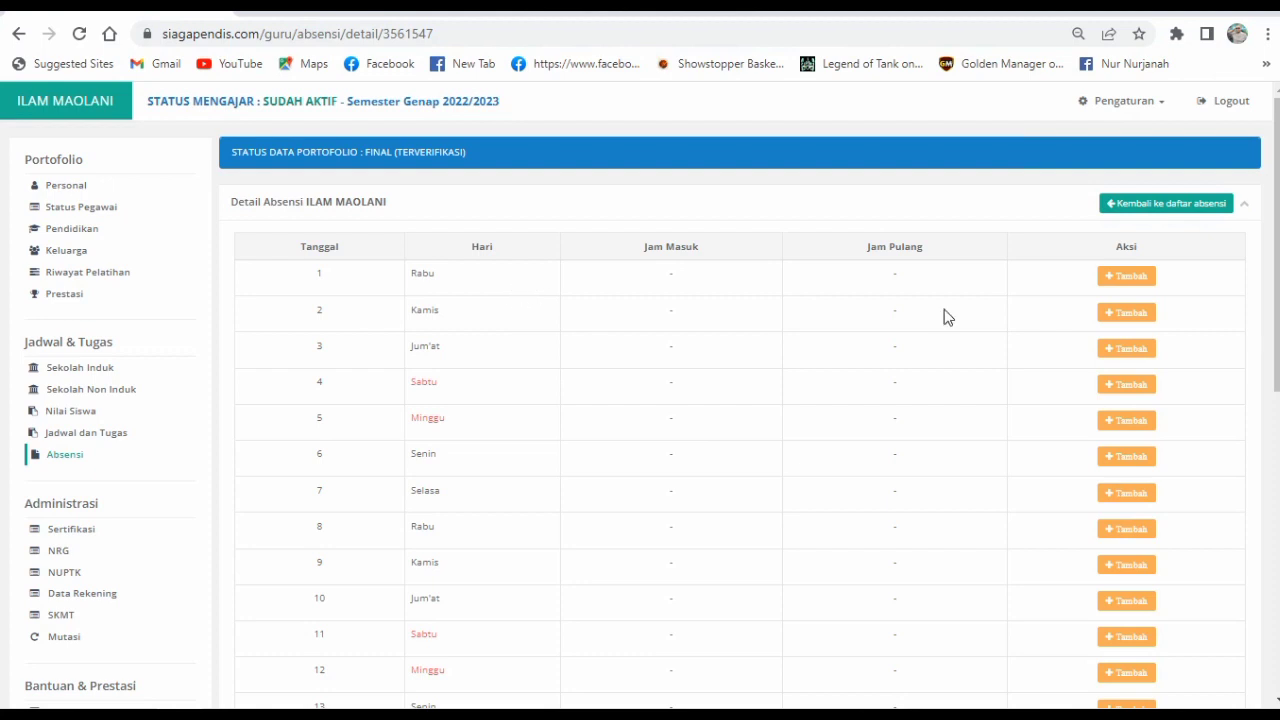
Step: Add and save the attendance hours for 1 February with Jam Masuk 07.00 and Jam Pulang 13.50
click(1133, 287)
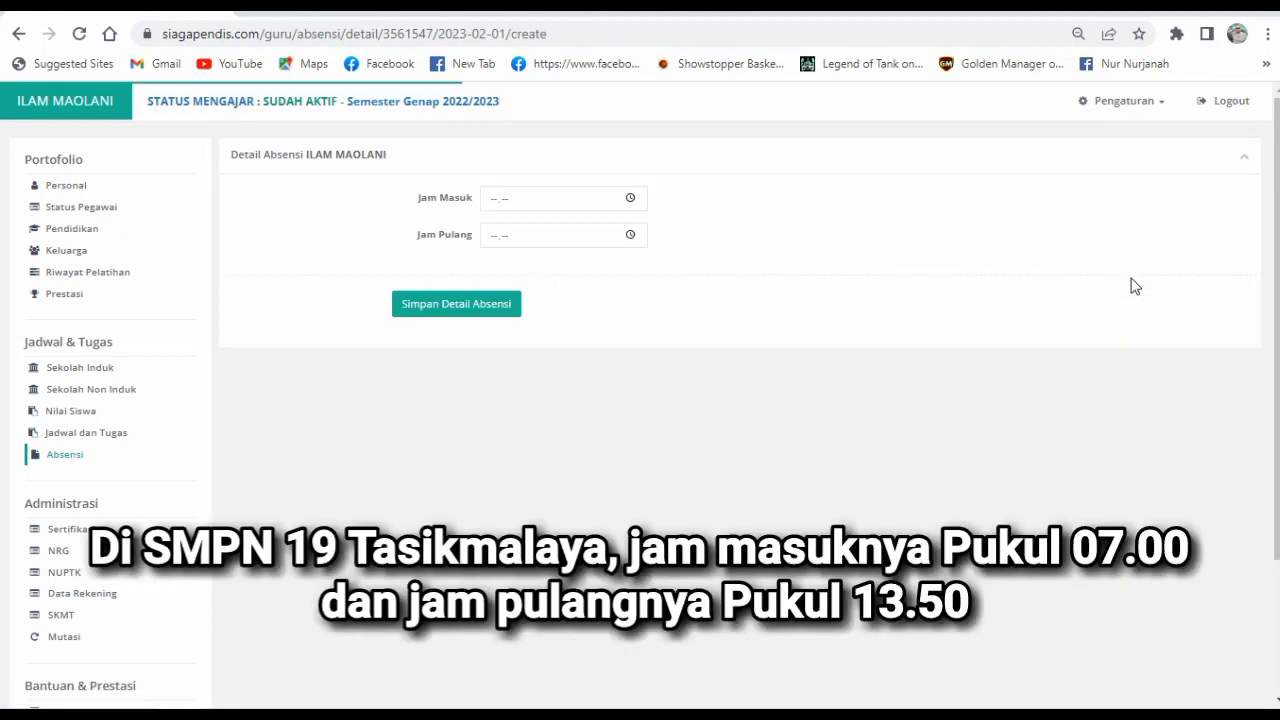
click(498, 204)
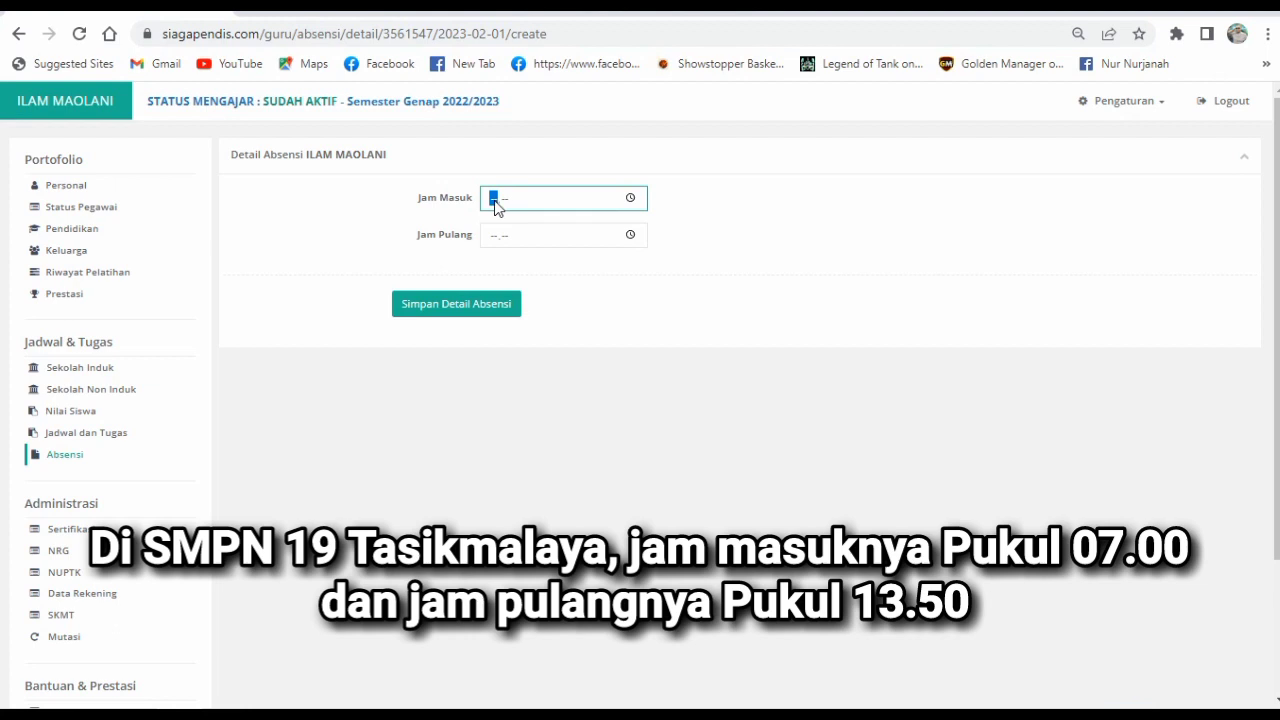
text(0700)
click(494, 241)
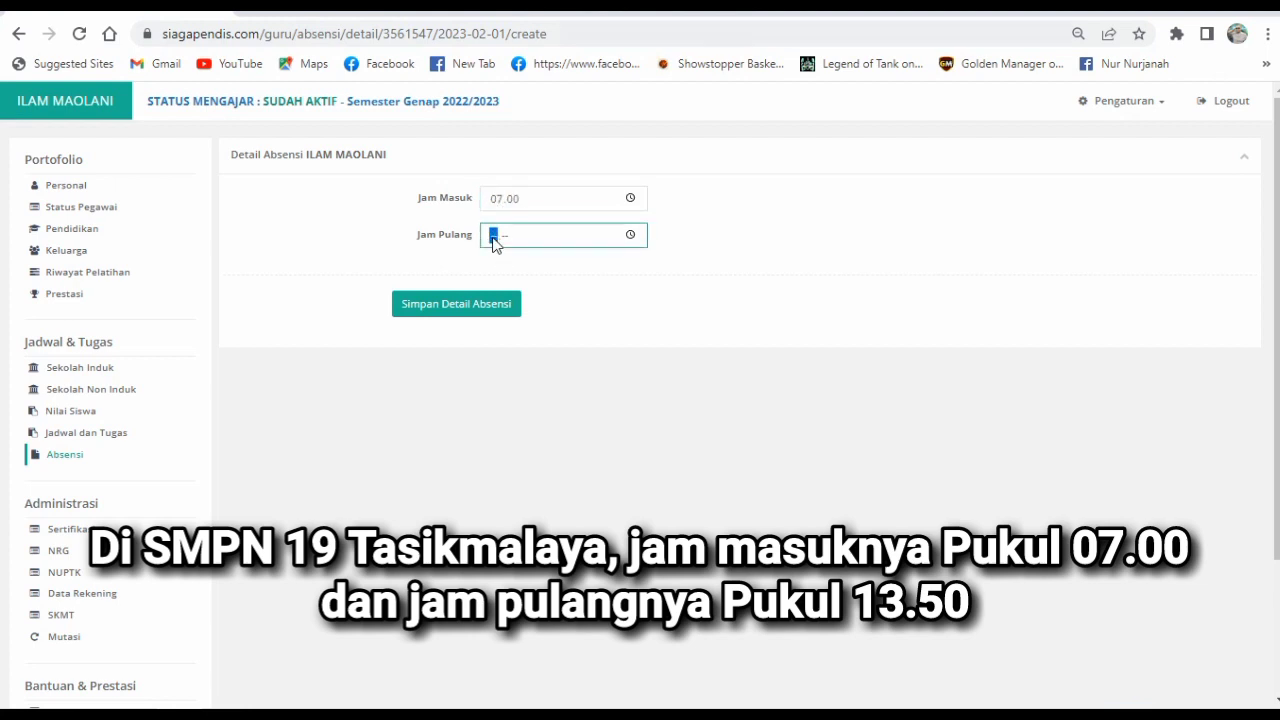
text(13.50)
click(482, 314)
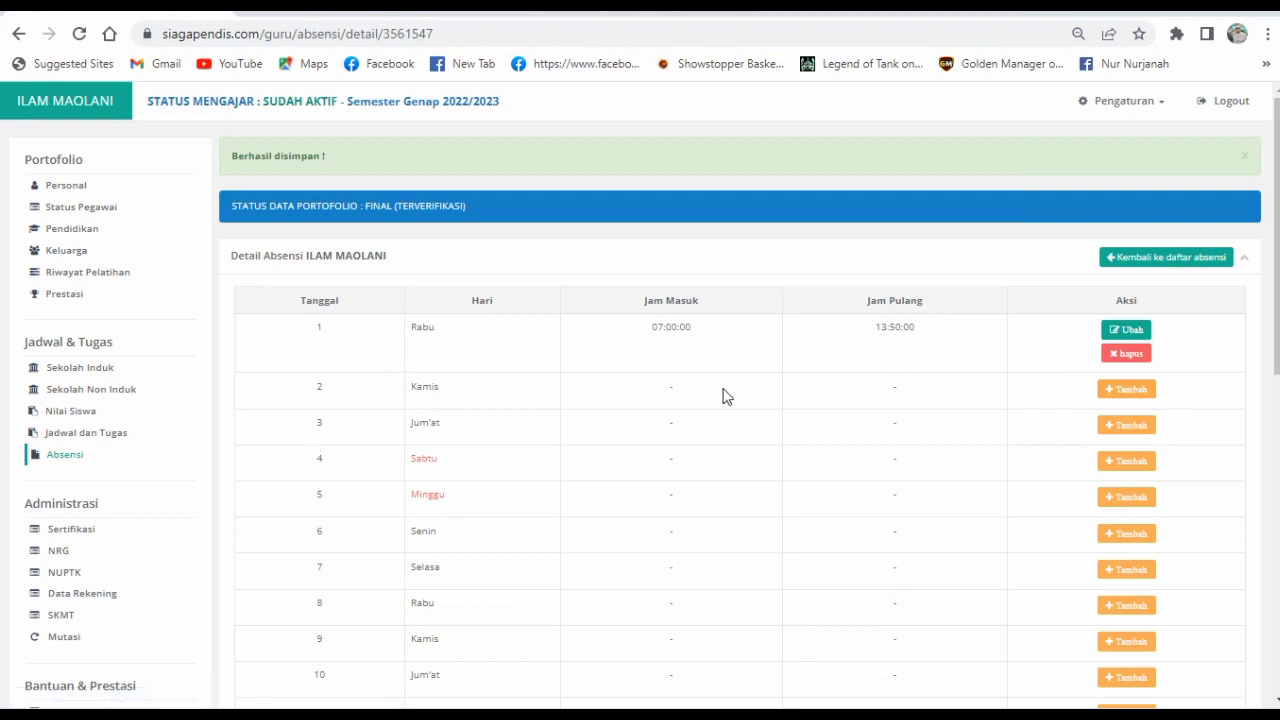
Step: Record 2 February's attendance with Jam Masuk 07.00 and Jam Pulang 13.50, and save the entry
click(1124, 395)
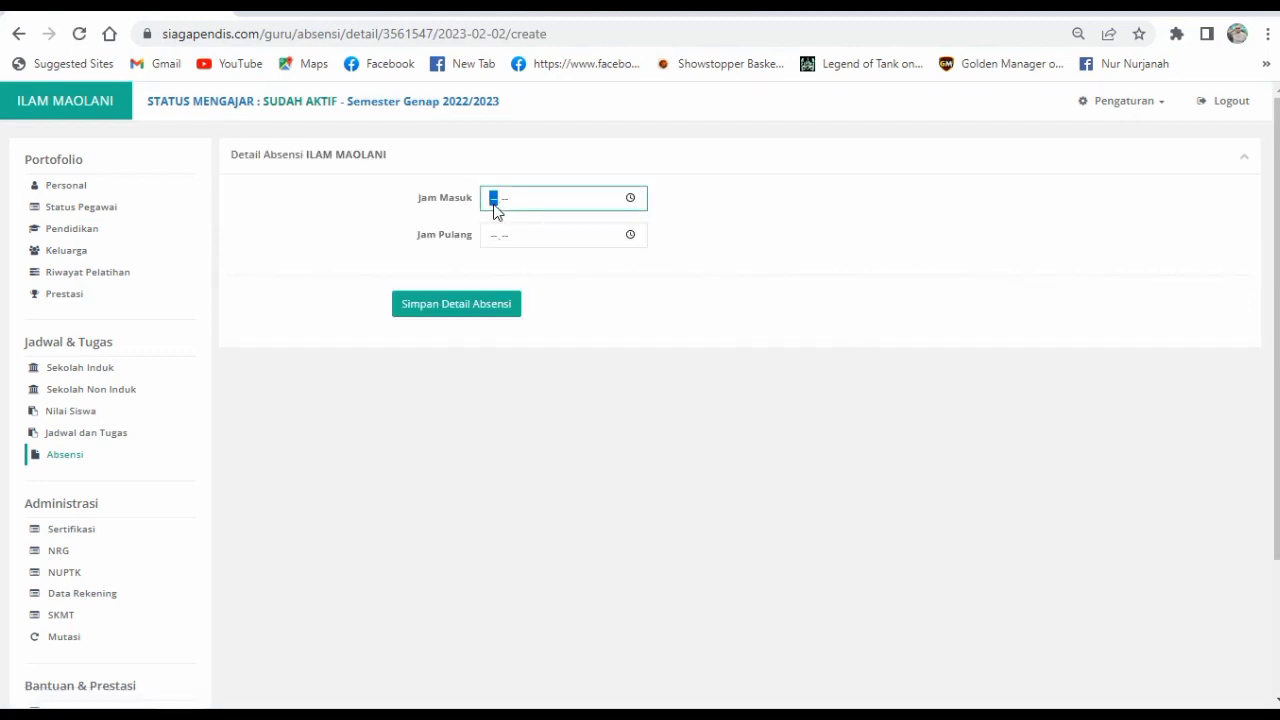
text(07)
click(496, 246)
text(13.50)
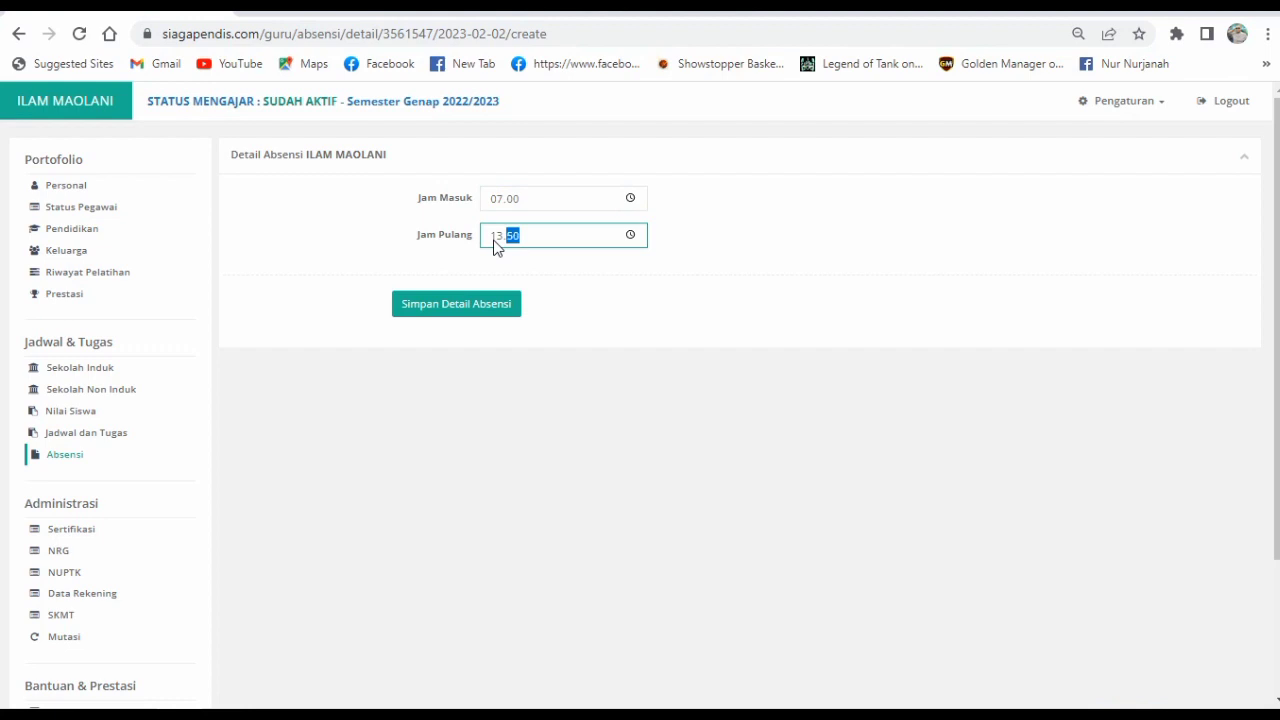
click(486, 318)
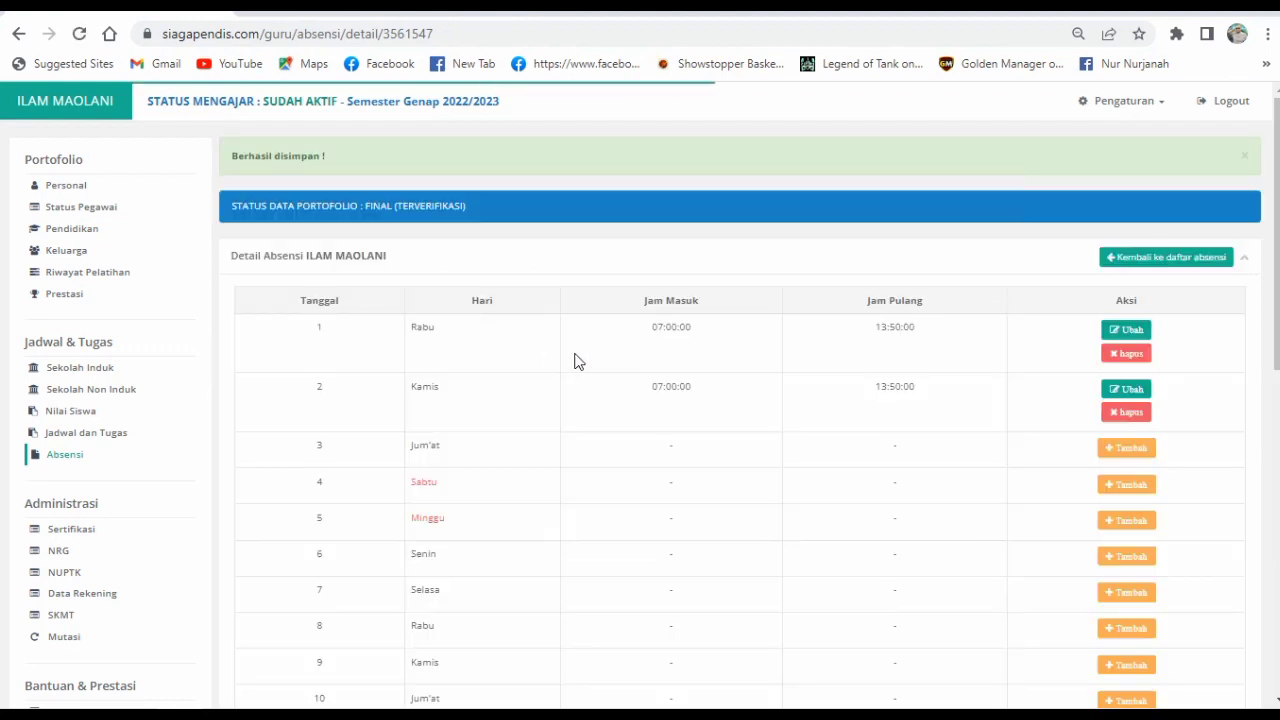
Step: Add and save the attendance hours for Friday 3 February with Jam Masuk 07.00 and Jam Pulang 11.15
scroll(576, 362, down, 1)
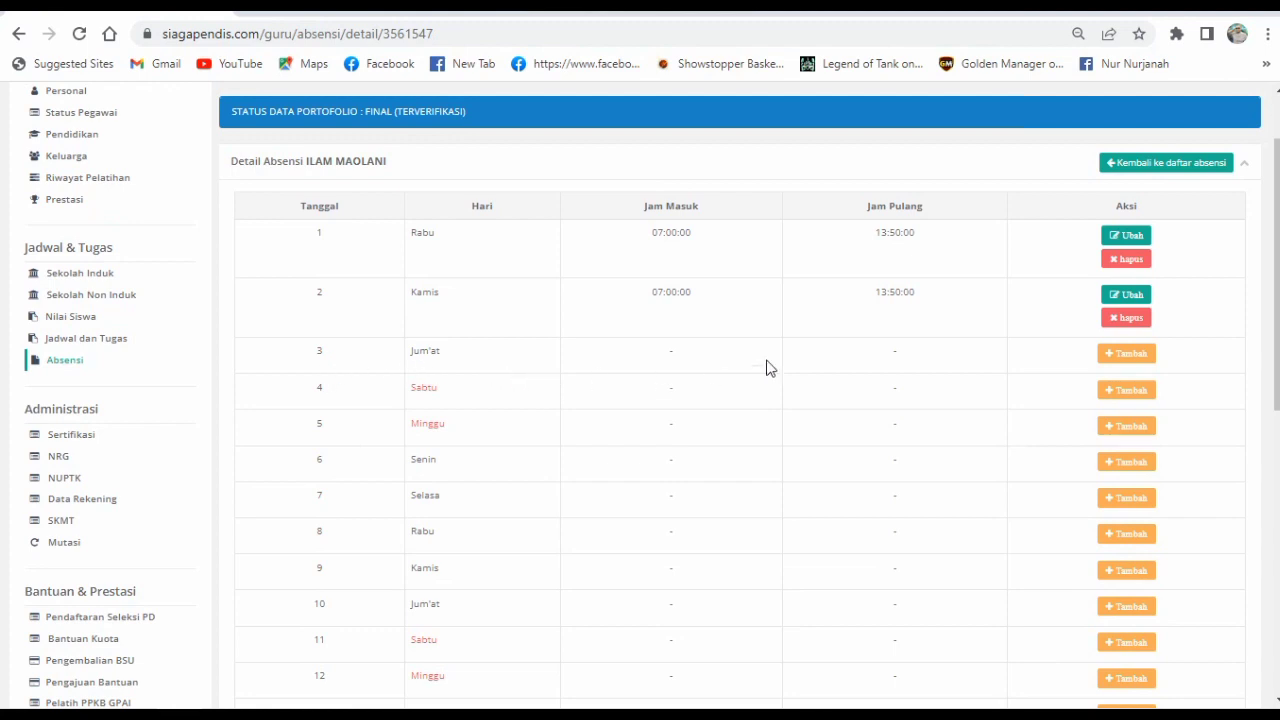
click(1130, 366)
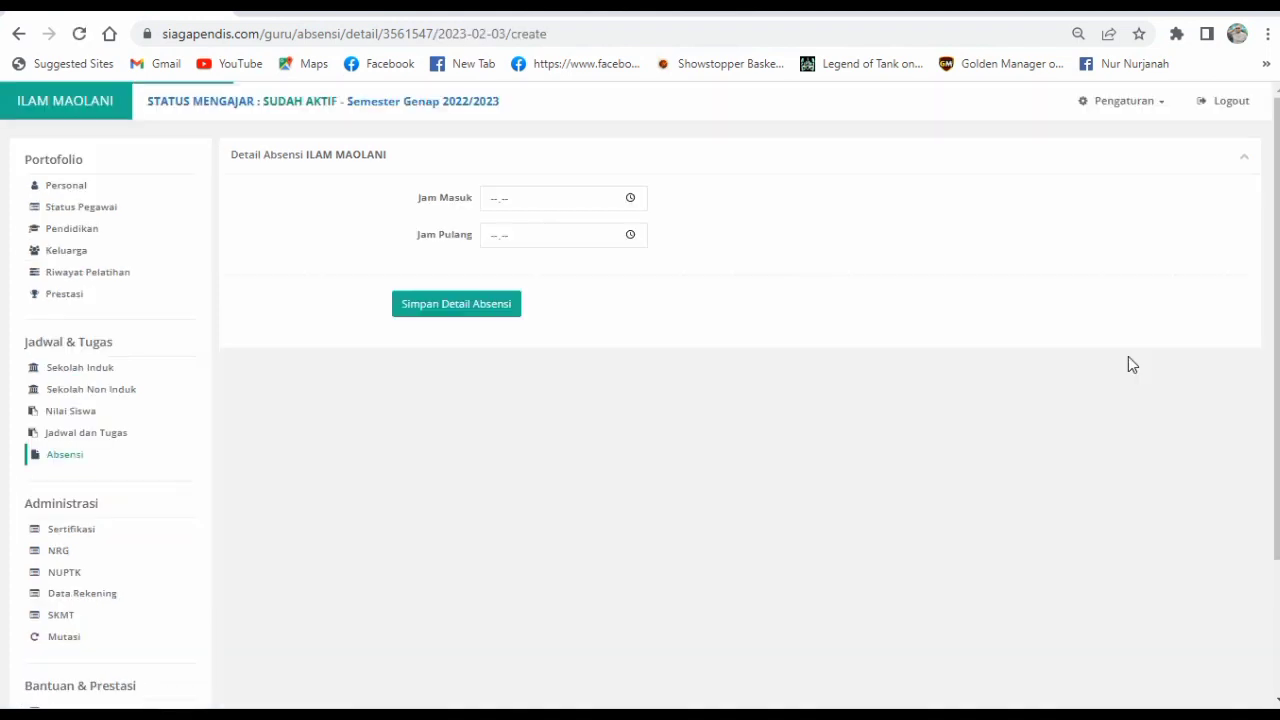
click(494, 204)
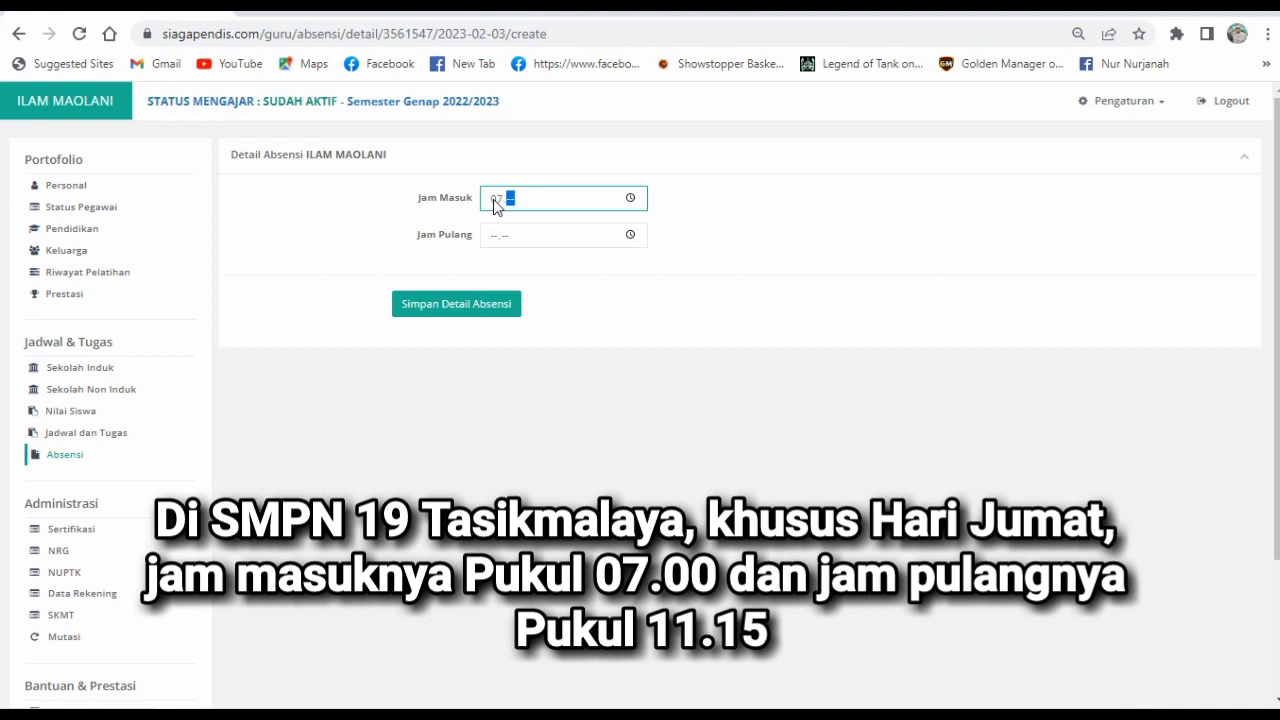
text(0700)
click(495, 238)
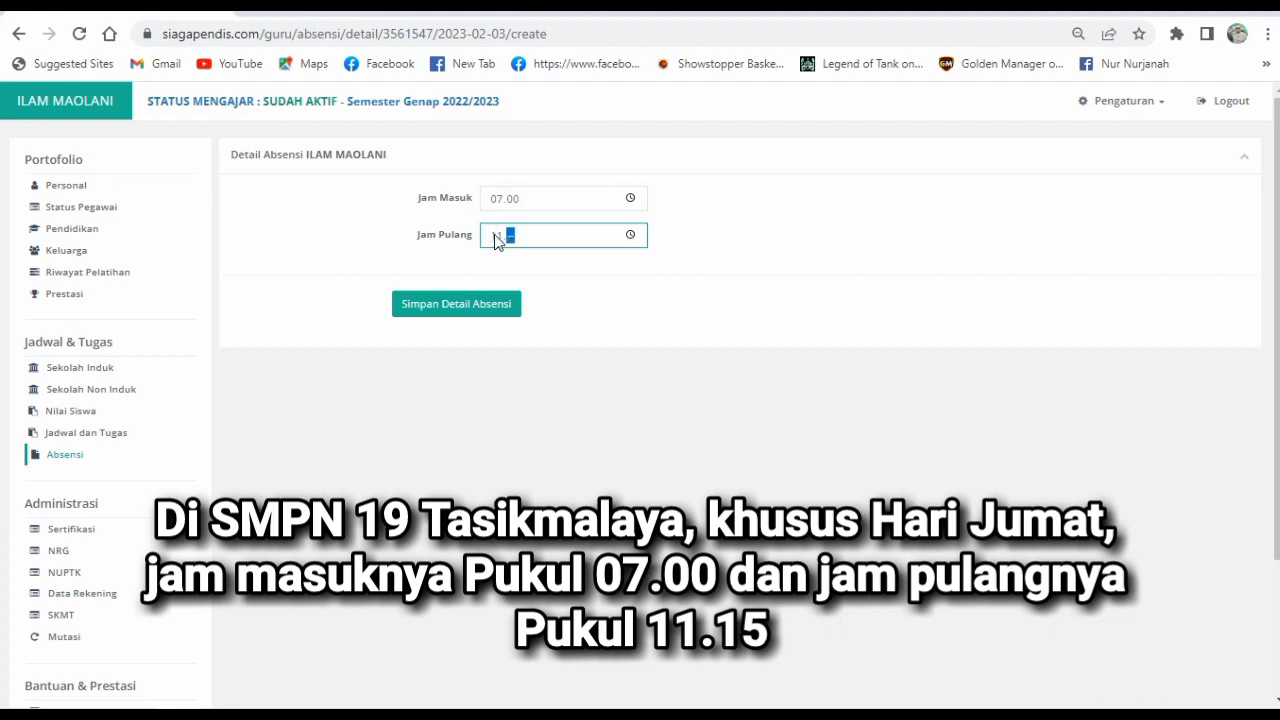
click(462, 312)
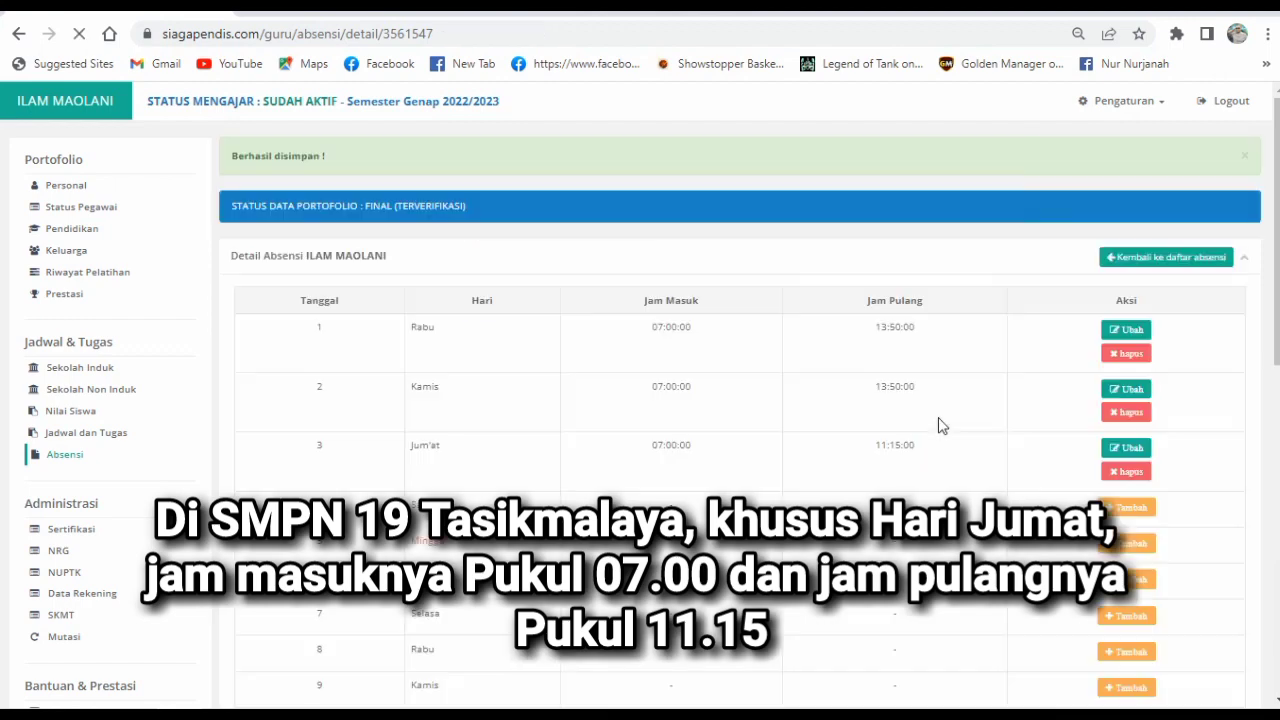
Step: Add and save the attendance hours for Monday 6 February with Jam Masuk 07.00 and Jam Pulang 13.50
scroll(940, 425, down, 3)
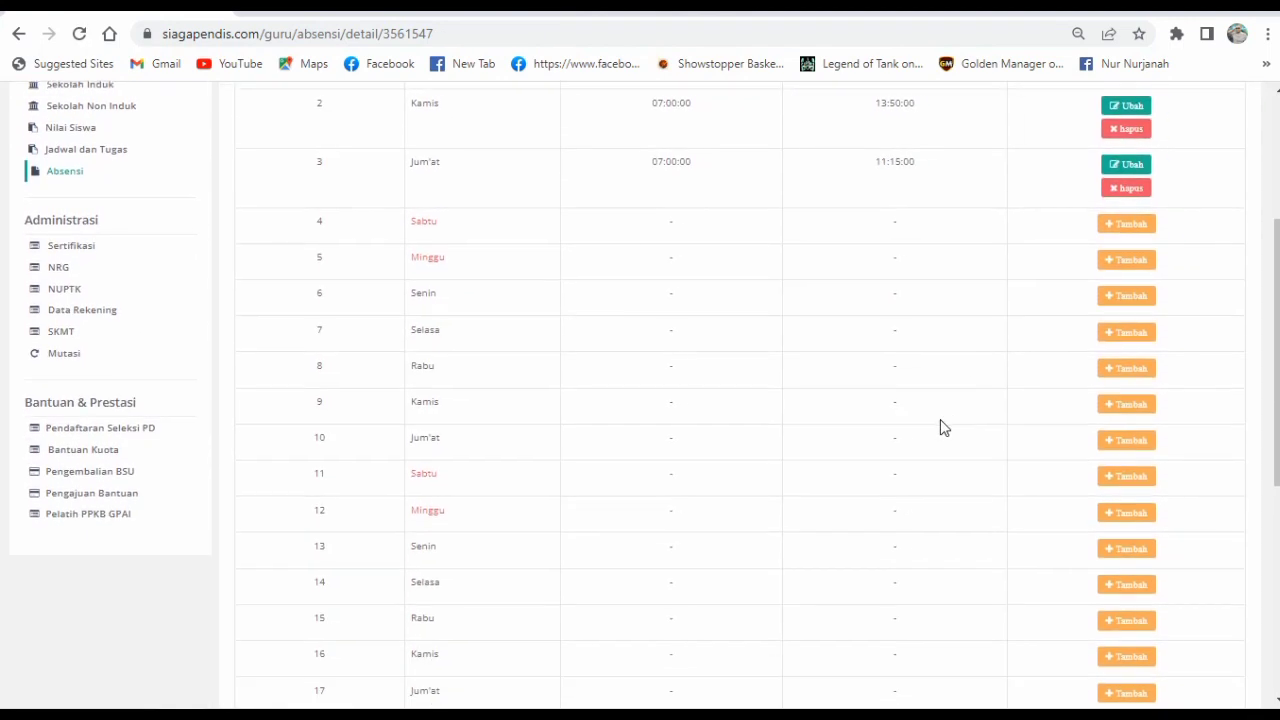
click(1127, 300)
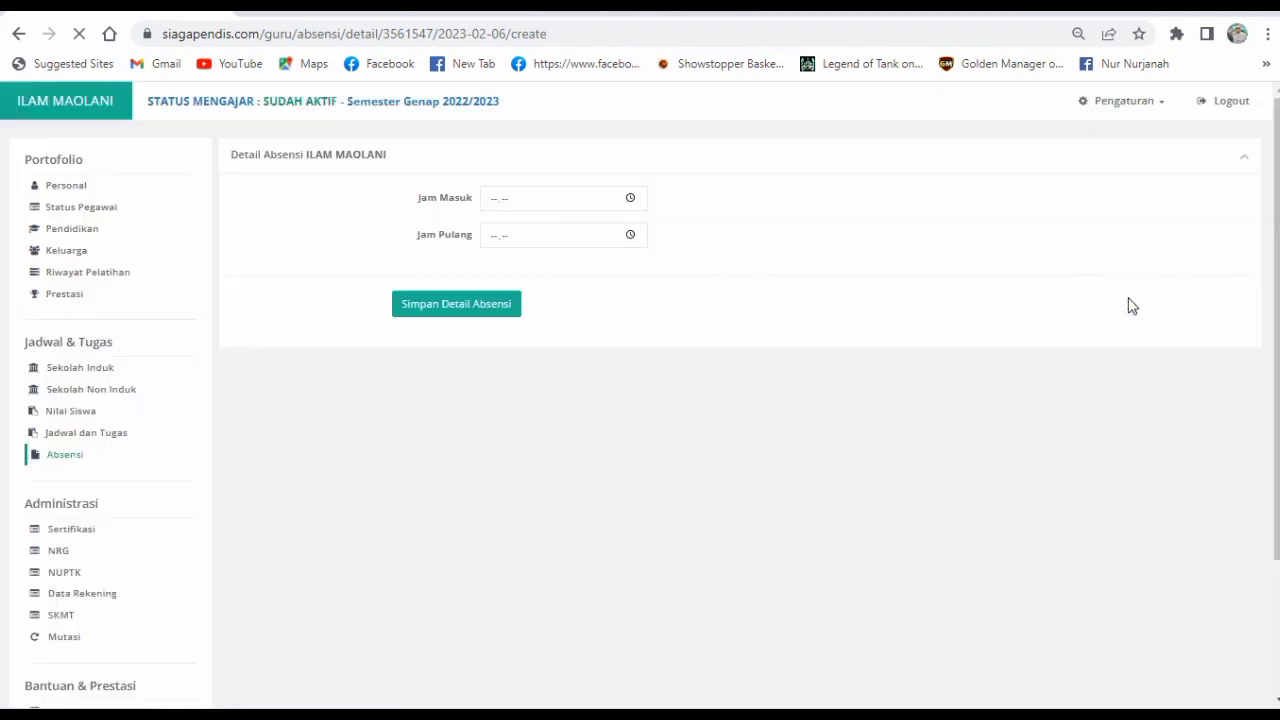
click(492, 200)
text(07:00)
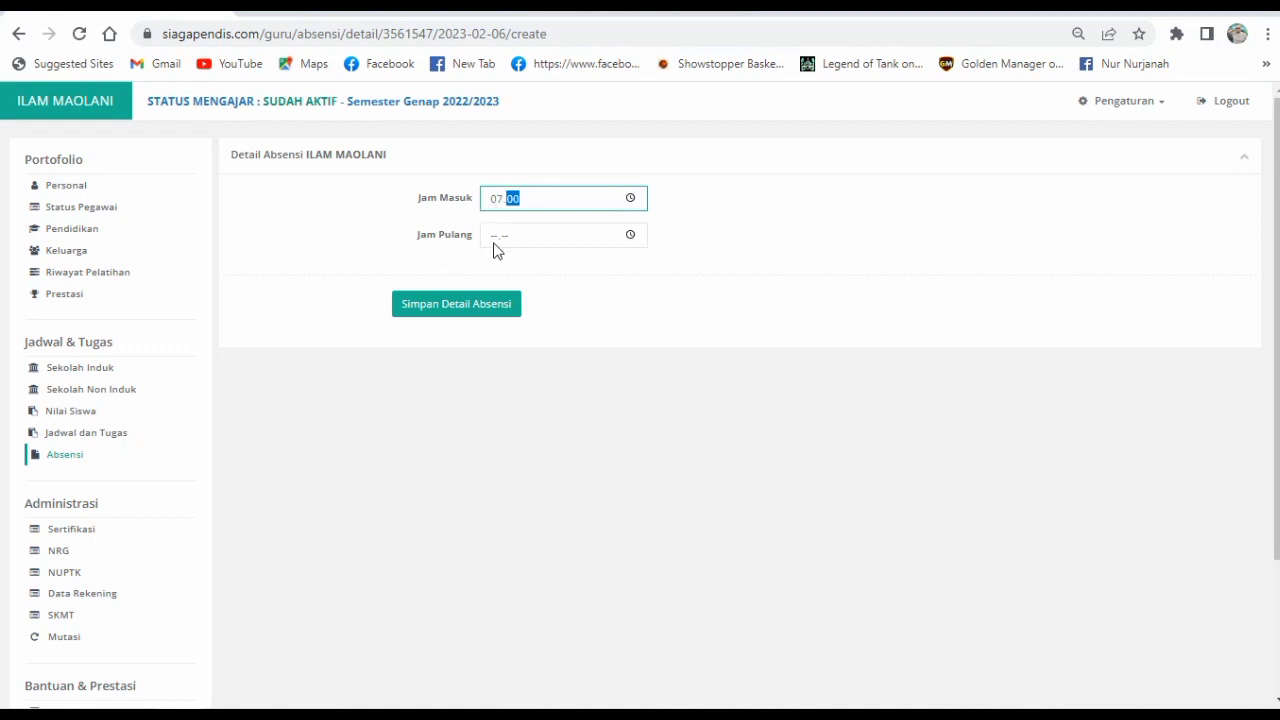
click(494, 240)
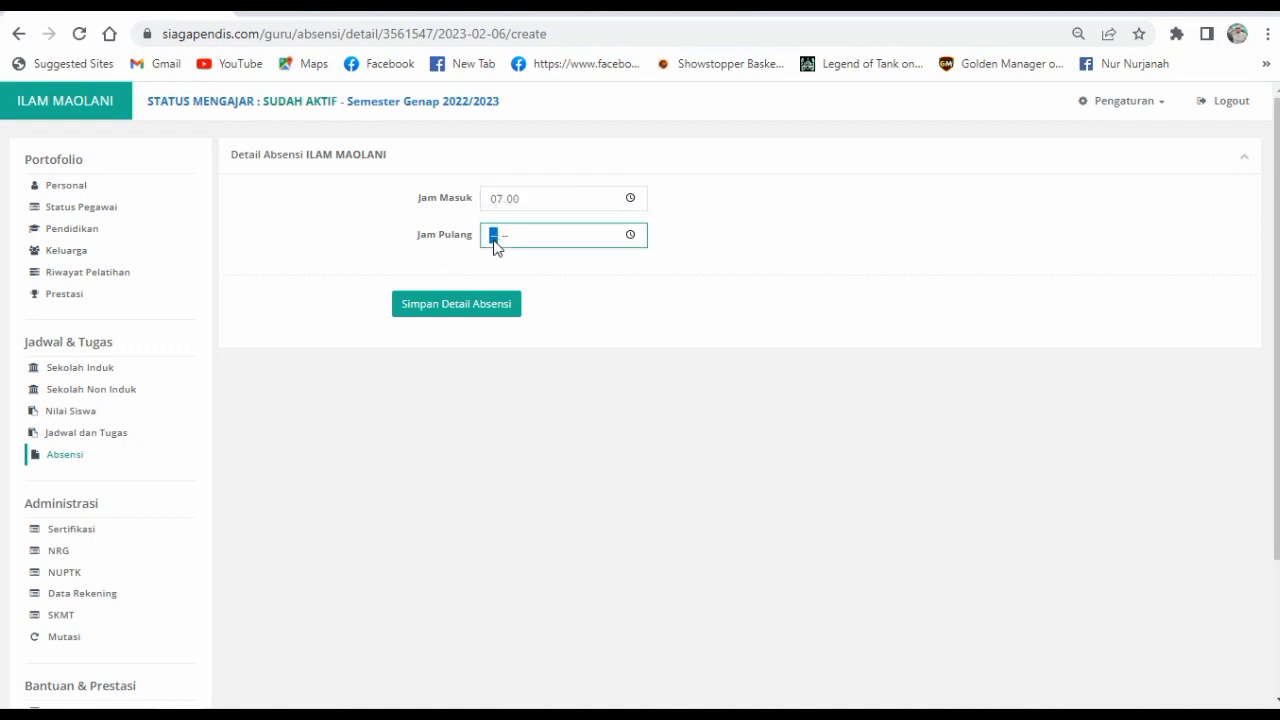
text(13.50)
click(477, 313)
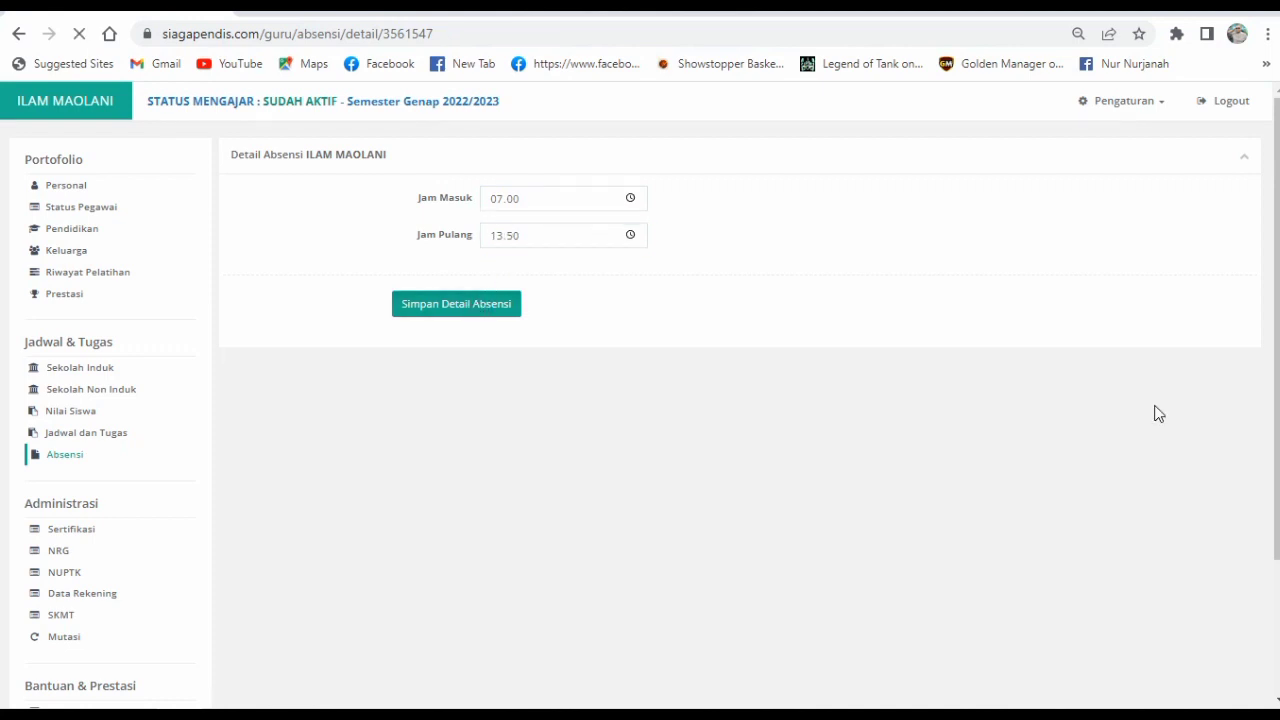
Step: Record 7 February's attendance with Jam Masuk 07.00 and Jam Pulang 13.50, and save the entry
scroll(1071, 458, down, 3)
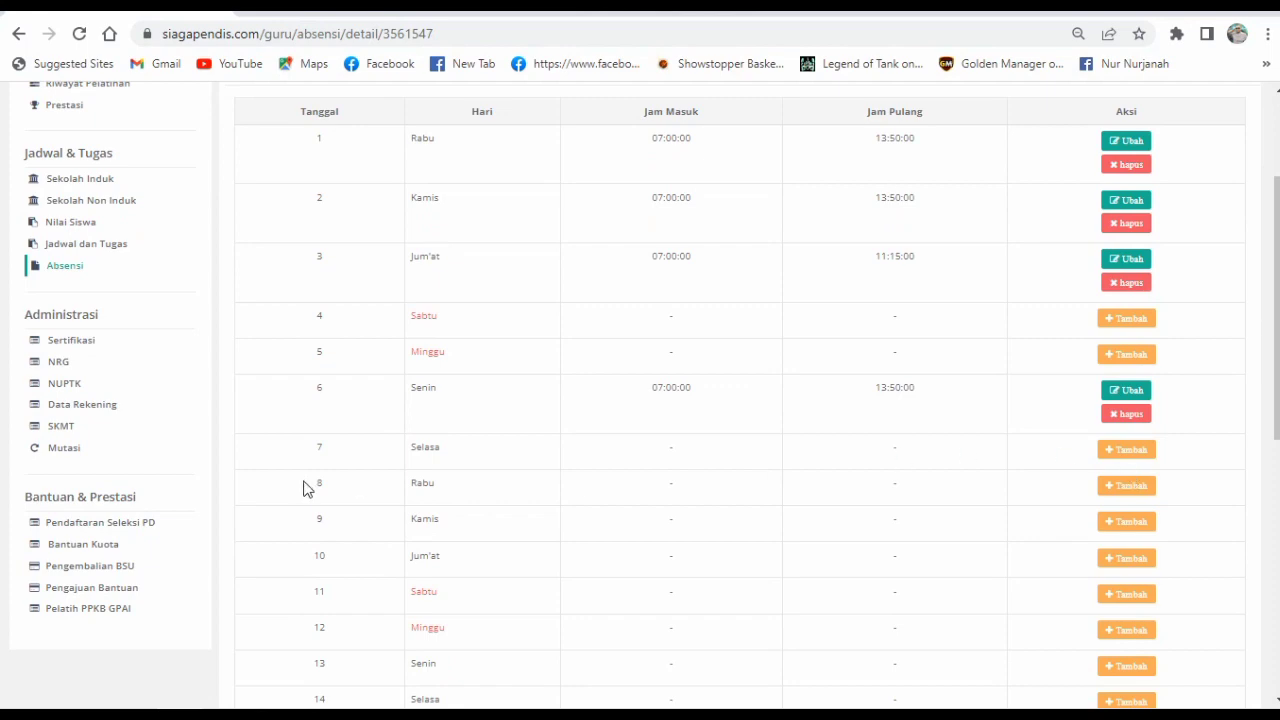
click(1127, 449)
click(495, 200)
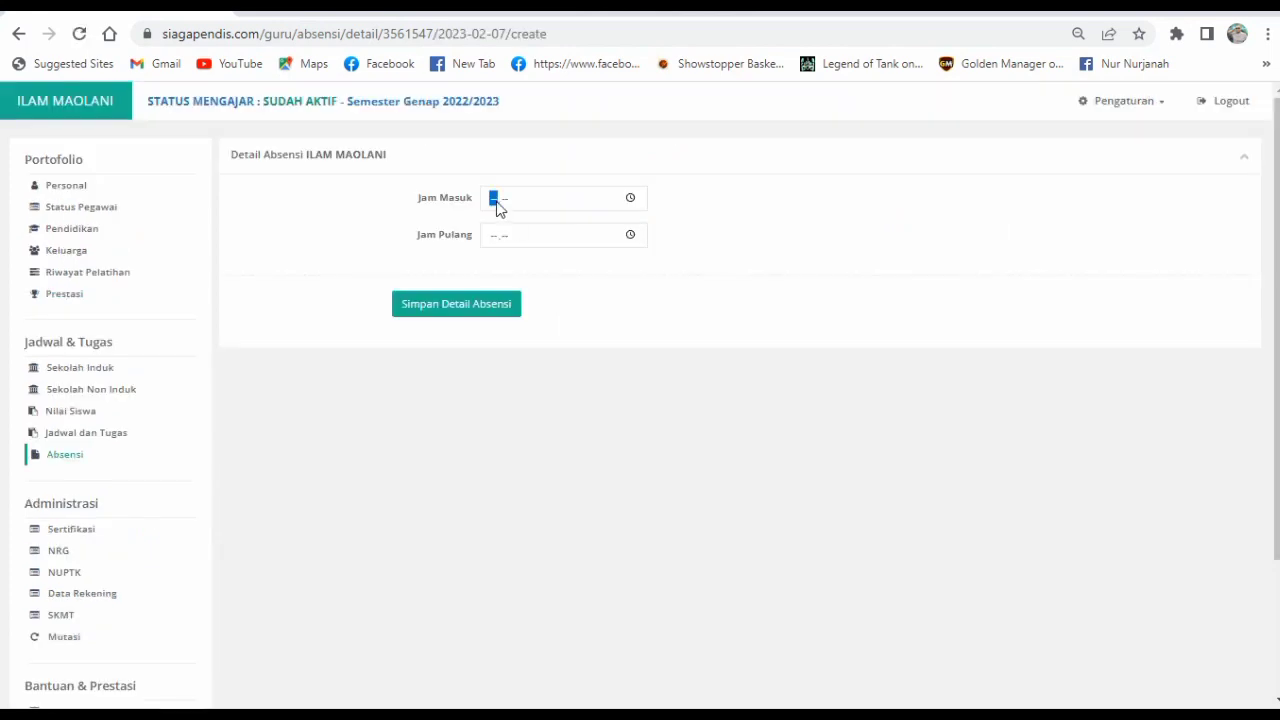
text(0700)
click(492, 237)
text(1300)
click(456, 304)
Step: Record 8 February's attendance with Jam Masuk 07.00 and Jam Pulang 13.50, and save the entry
click(1131, 414)
click(495, 199)
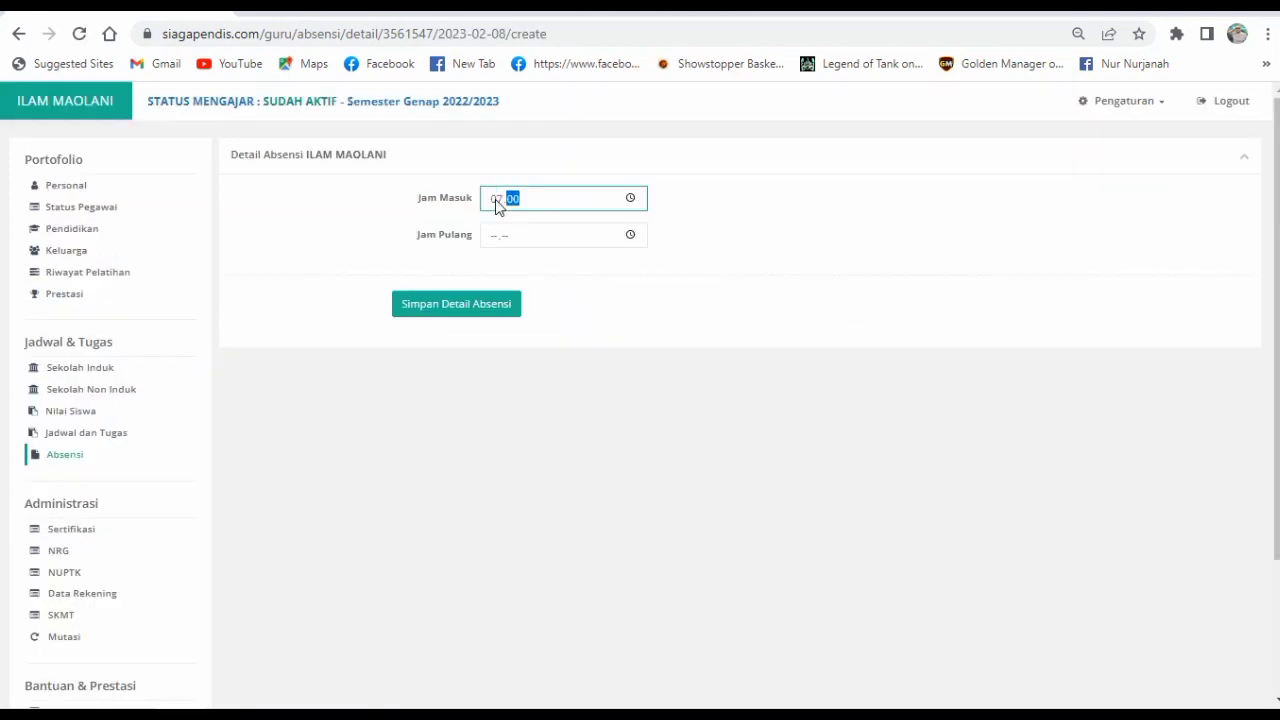
text(0700)
click(492, 237)
text(1350)
click(466, 312)
Step: Add and save the attendance hours for 9 February with Jam Masuk 07.00 and Jam Pulang 13.50
click(1128, 374)
click(494, 202)
text(0700)
click(492, 237)
text(1350)
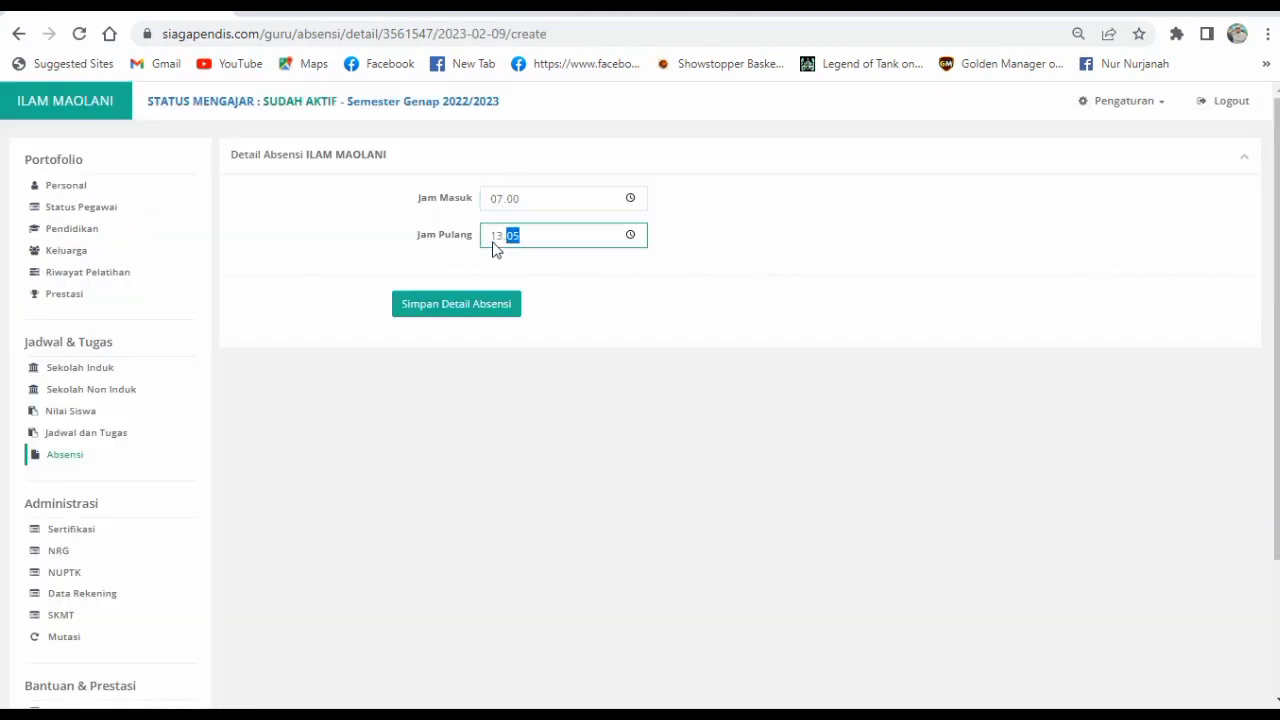
click(456, 304)
Step: Add and save the attendance hours for Friday 10 February with Jam Masuk 07.00 and Jam Pulang 11.15
scroll(677, 362, down, 3)
click(1125, 343)
click(497, 203)
text(0700)
click(492, 237)
text(1115)
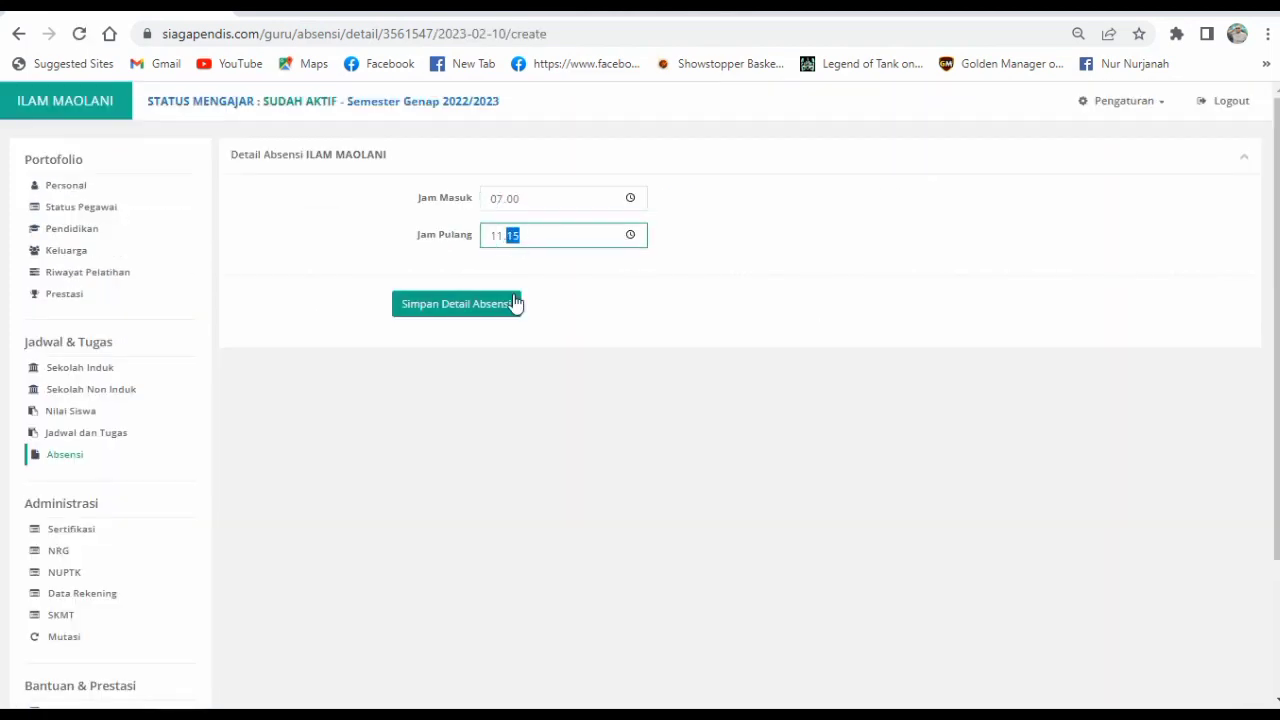
click(510, 303)
Step: Record Monday 13 February's attendance with Jam Masuk 07.00 and Jam Pulang 13.50, and save the entry
click(1126, 462)
click(494, 202)
text(0700)
click(492, 237)
text(1350)
click(456, 304)
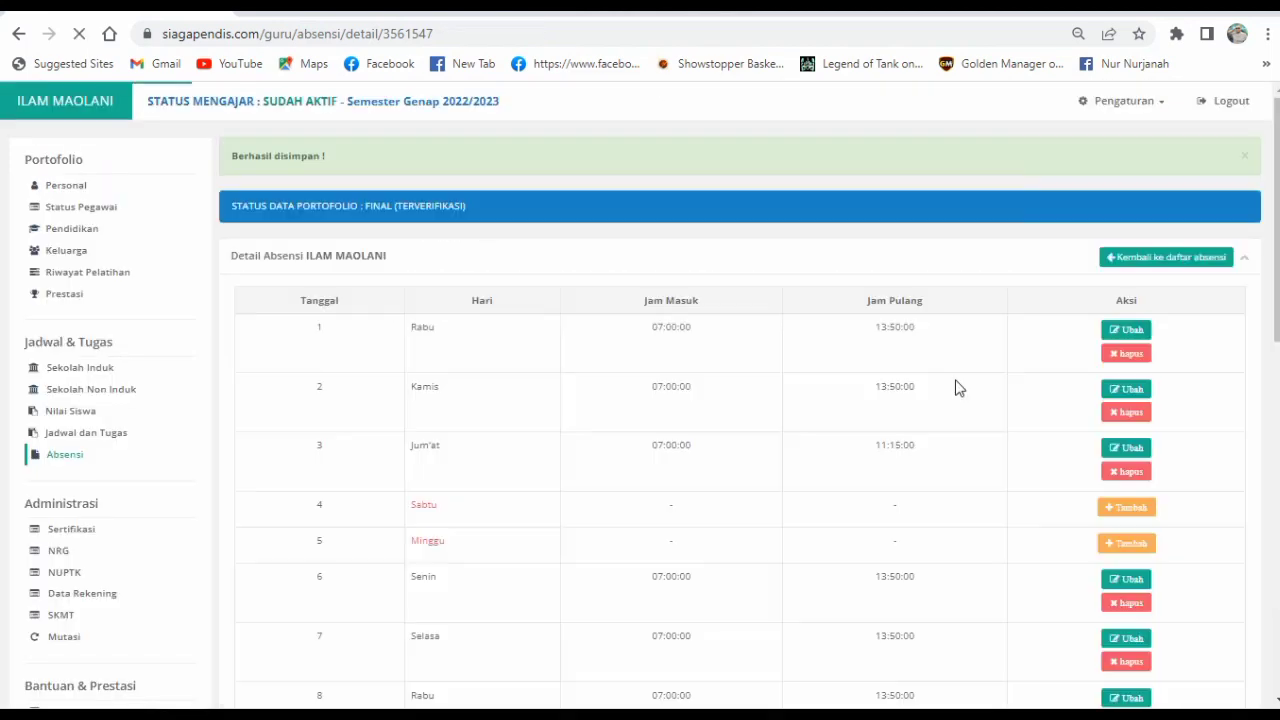
Step: Add and save the attendance hours for 14 February with Jam Masuk 07.00 and Jam Pulang 13.50
scroll(957, 386, down, 6)
click(1125, 450)
click(494, 202)
text(0700)
click(492, 237)
text(1350)
click(456, 304)
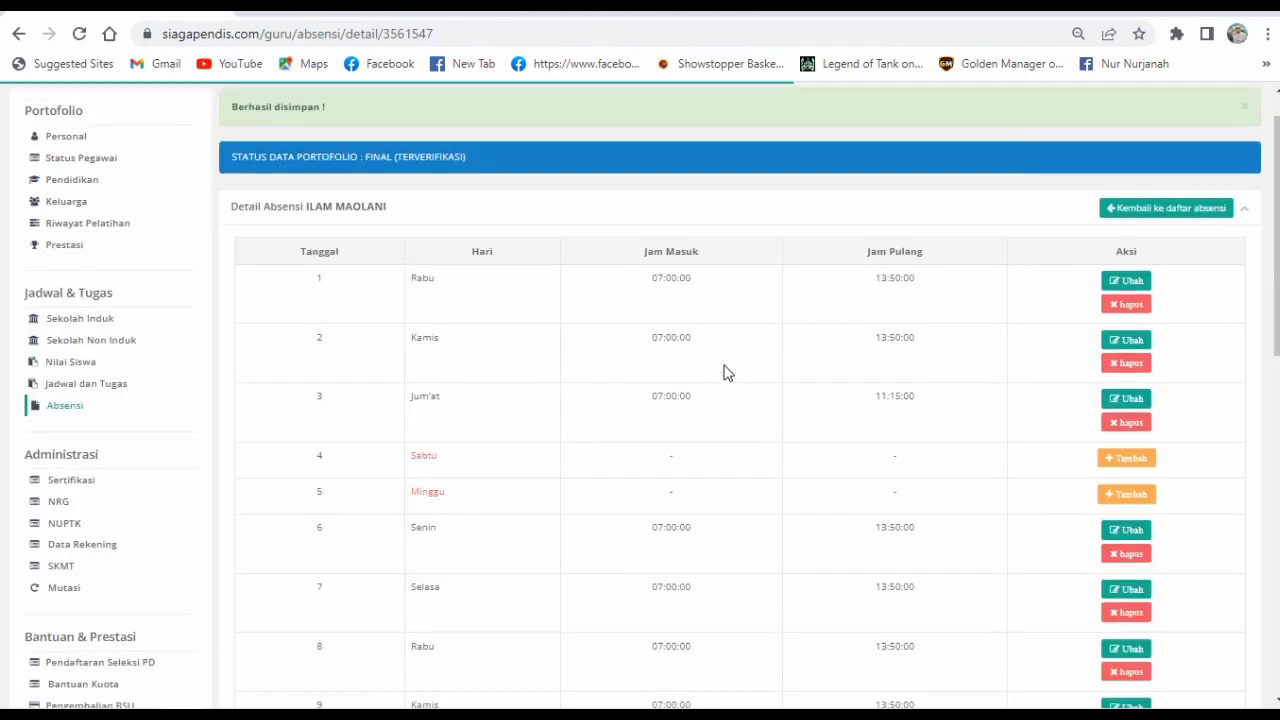
Step: Record 15 February's attendance with Jam Masuk 07.00 and Jam Pulang 13.50, and save the entry
scroll(723, 371, down, 6)
click(1126, 476)
click(491, 206)
text(07001350)
click(456, 304)
Step: Add and save the attendance hours for 16 February with Jam Masuk 07.00 and Jam Pulang 13.50
scroll(723, 369, down, 6)
click(1123, 366)
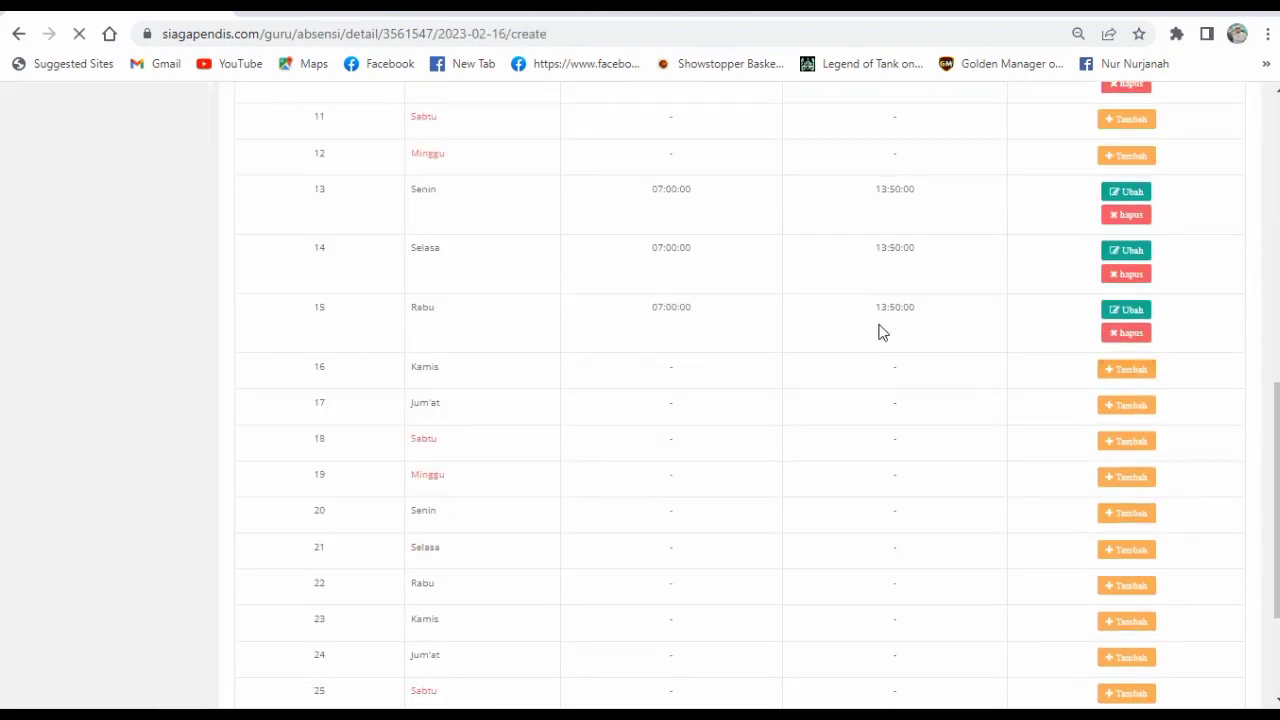
click(491, 206)
text(07001350)
click(456, 304)
Step: Record Friday 17 February's attendance with Jam Masuk 07.00 and Jam Pulang 11.15, and save the entry
scroll(871, 357, down, 6)
click(1120, 334)
click(491, 206)
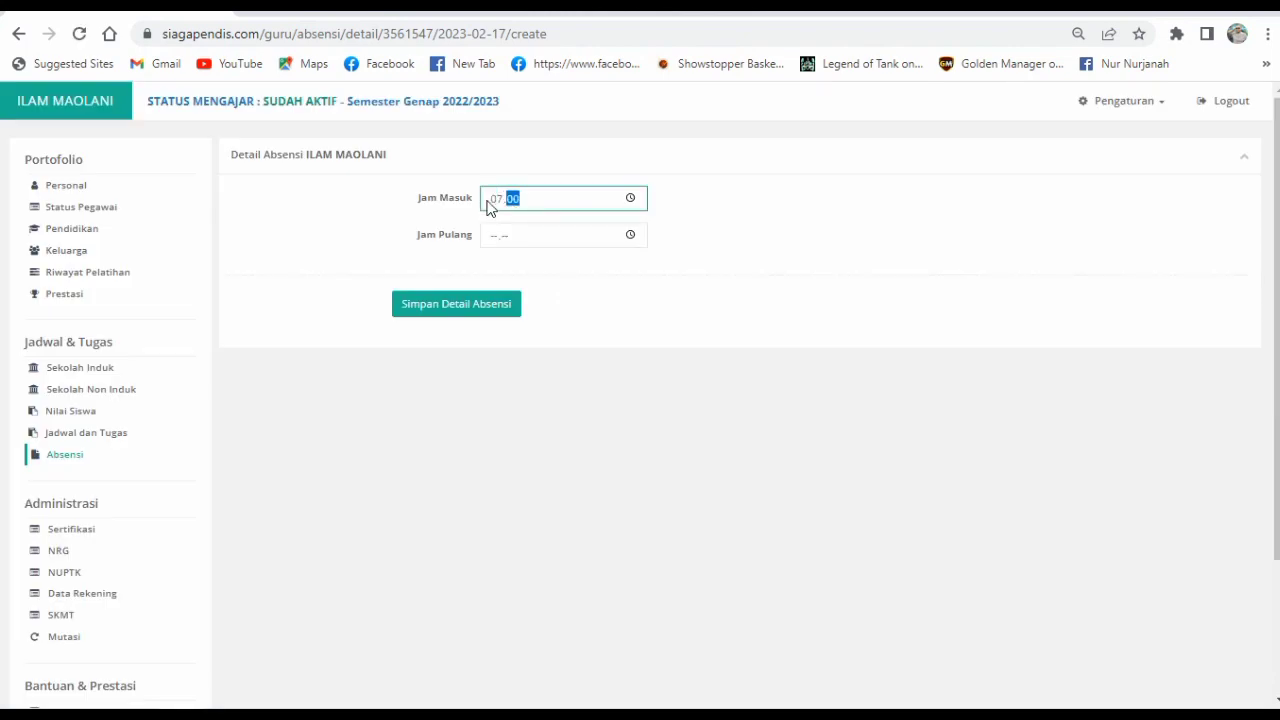
text(0700)
key(Tab)
text(1115)
click(449, 309)
Step: Add and save the attendance hours for Monday 20 February with Jam Masuk 07.00 and Jam Pulang 13.50
scroll(749, 366, down, 10)
click(1123, 317)
click(494, 209)
text(0700)
key(Tab)
text(1350)
click(456, 304)
Step: Record 21 February's attendance with Jam Masuk 07.00 and Jam Pulang 13.50, and save the entry
scroll(657, 374, down, 8)
click(1126, 609)
click(494, 209)
text(0700)
key(Tab)
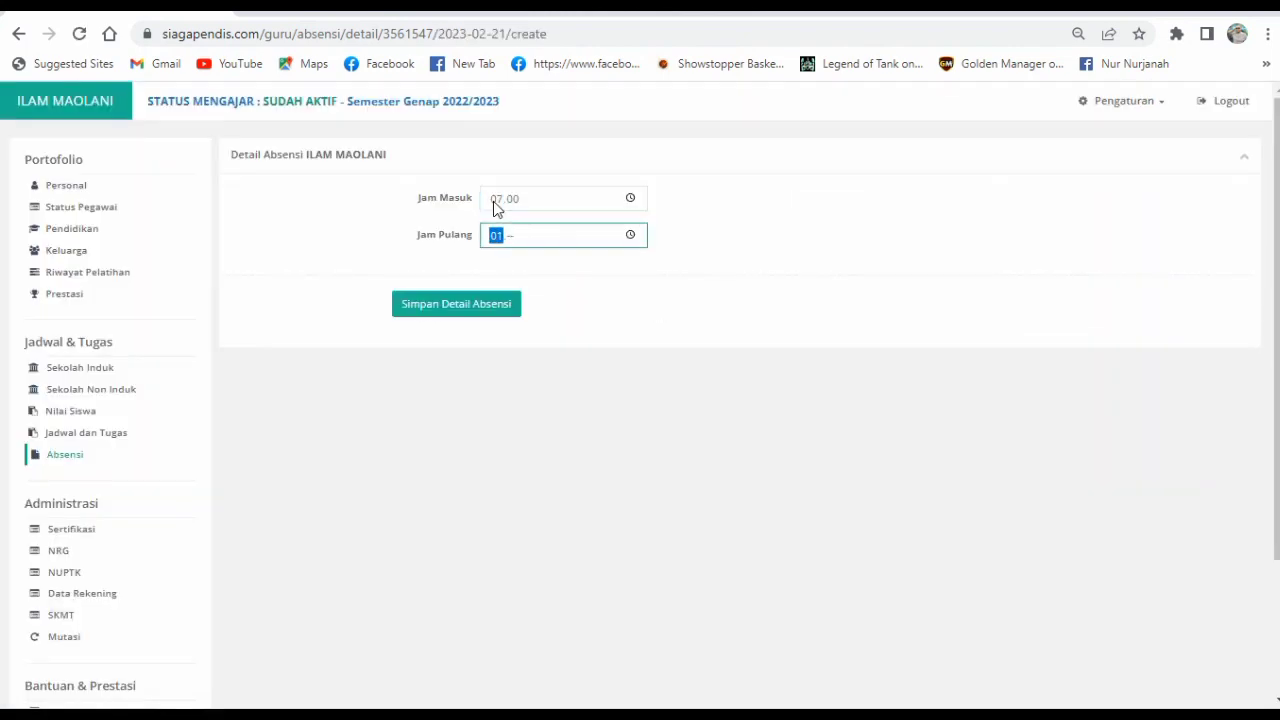
text(1350)
click(483, 313)
Step: Add and save the attendance hours for 22 February with Jam Masuk 07.00 and Jam Pulang 13.50
scroll(800, 360, down, 8)
click(1117, 394)
click(494, 200)
text(0700)
key(Tab)
text(1350)
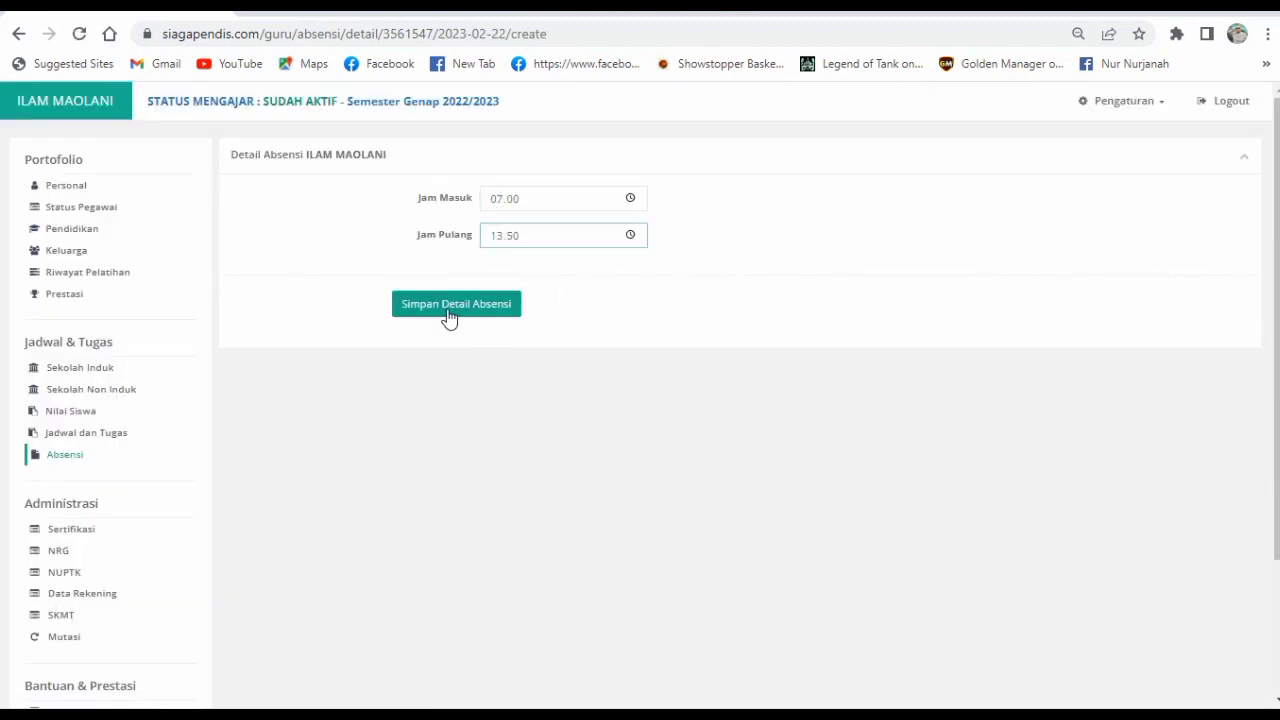
click(449, 316)
Step: Record 23 February's attendance with Jam Masuk 07.00 and Jam Pulang 13.50, and save the entry
scroll(1128, 443, down, 8)
click(1128, 443)
text(0700)
key(Tab)
text(1350)
click(456, 304)
Step: Add and save the attendance hours for 24 February with Jam Masuk 07.00 and Jam Pulang 13.50
scroll(726, 423, down, 8)
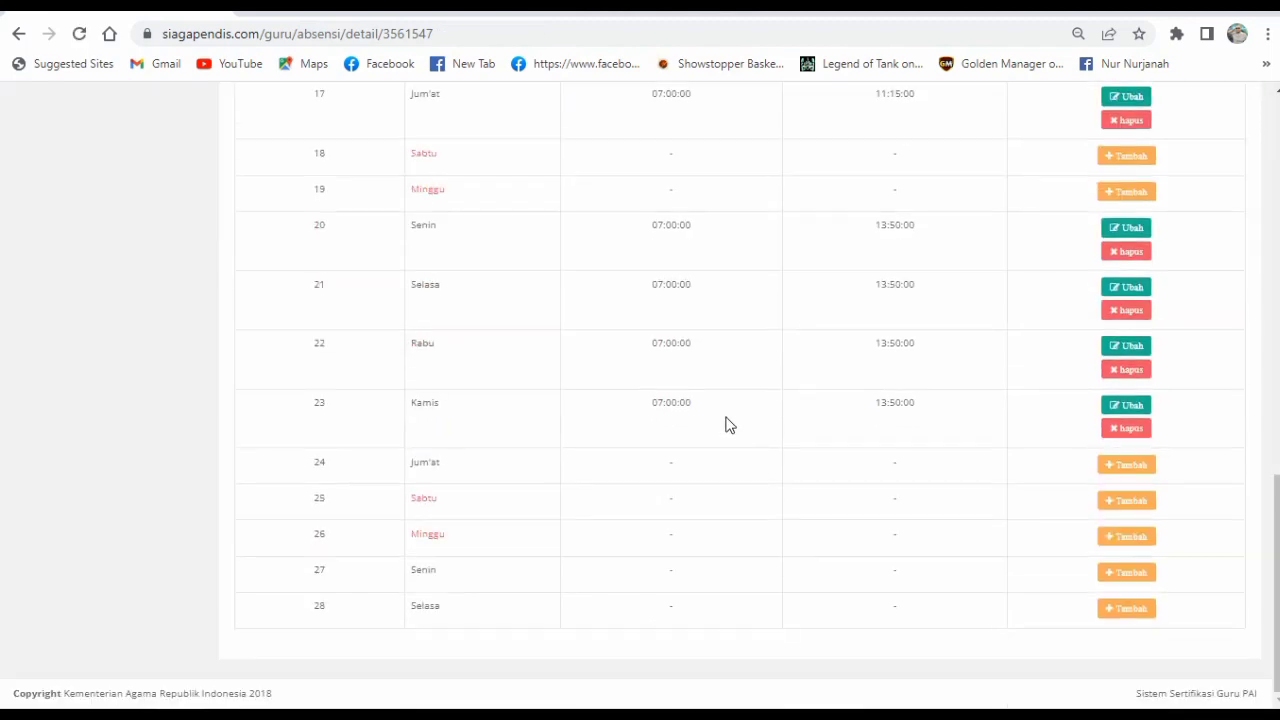
click(1127, 463)
click(484, 202)
text(0700)
key(Tab)
text(1)
text(3.50)
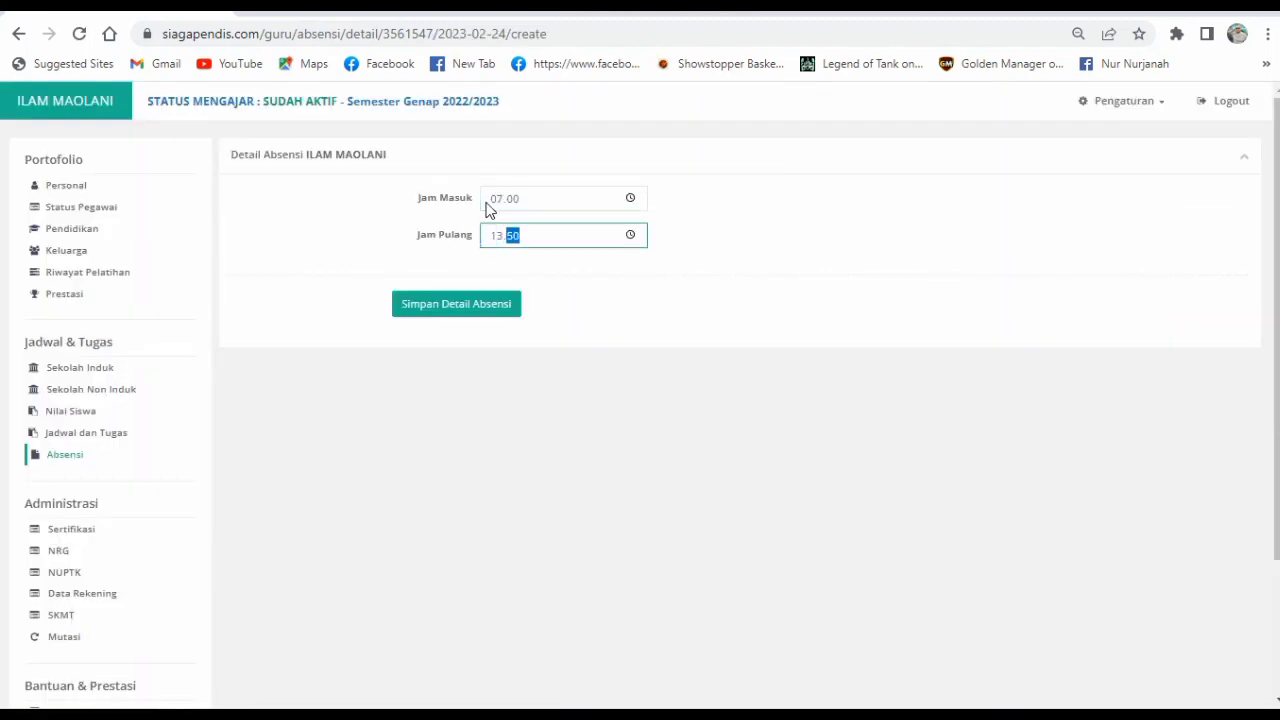
click(456, 304)
Step: Edit the 24 February entry to Jam Masuk 07.00 and Jam Pulang 11.15, and update it
scroll(943, 477, down, 8)
click(1128, 441)
click(530, 238)
key(Return)
click(526, 200)
text(07)
click(508, 276)
text(13)
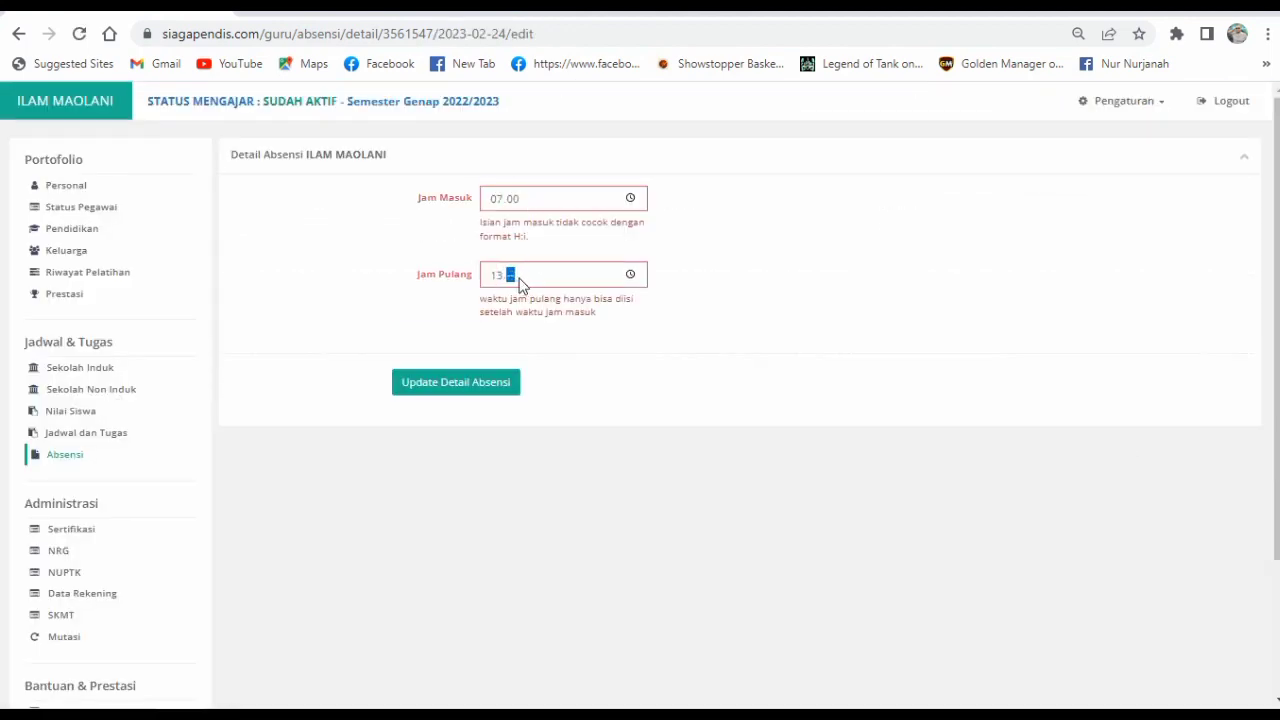
click(478, 390)
Step: Record Monday 27 February's attendance with Jam Masuk 07.00 and Jam Pulang 13.50, and save the entry
scroll(679, 455, down, 10)
scroll(679, 455, down, 2)
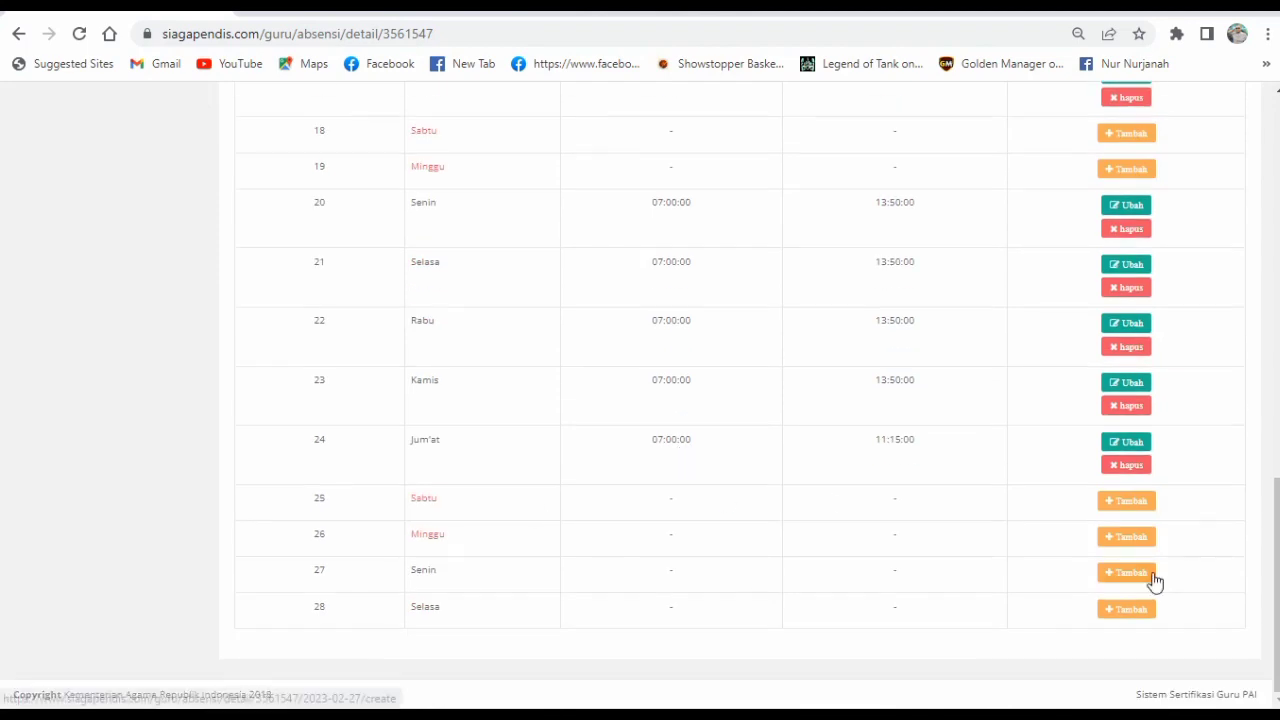
click(1154, 578)
click(492, 199)
text(0700)
key(Tab)
text(13:50)
click(462, 304)
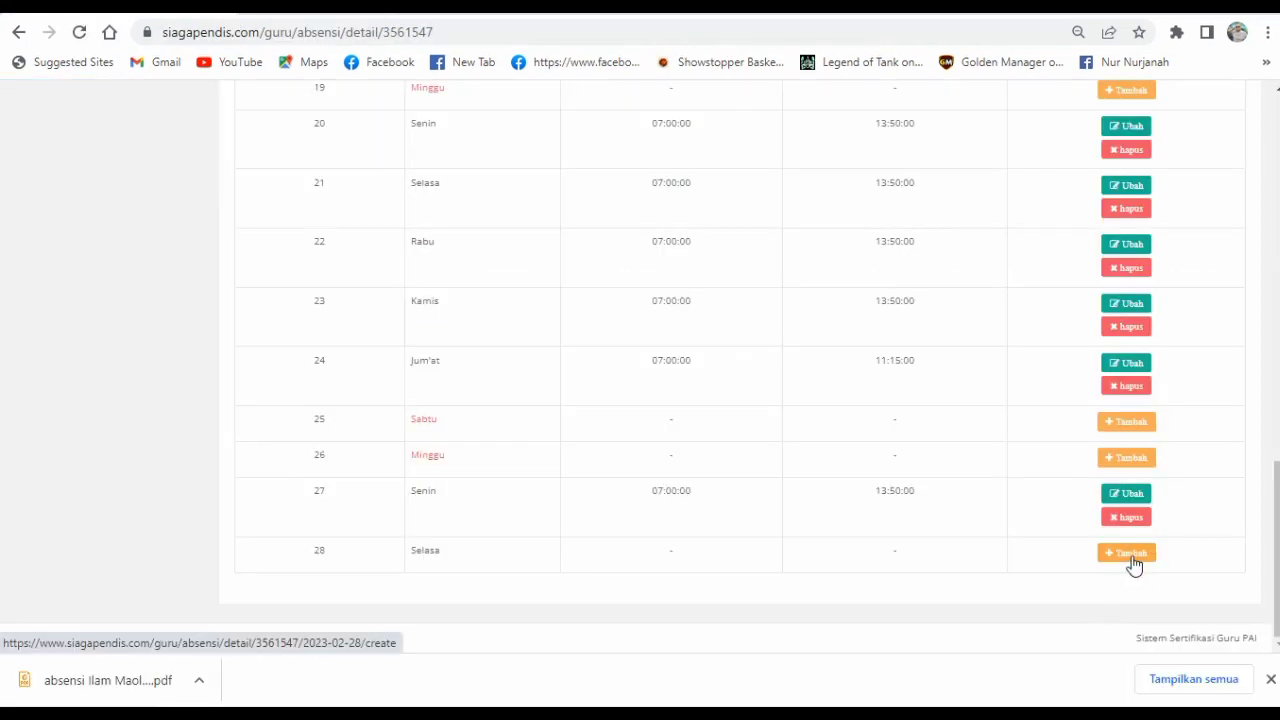
Step: Add and save the attendance hours for 28 February with Jam Masuk 07.00 and Jam Pulang 13.50
click(1133, 563)
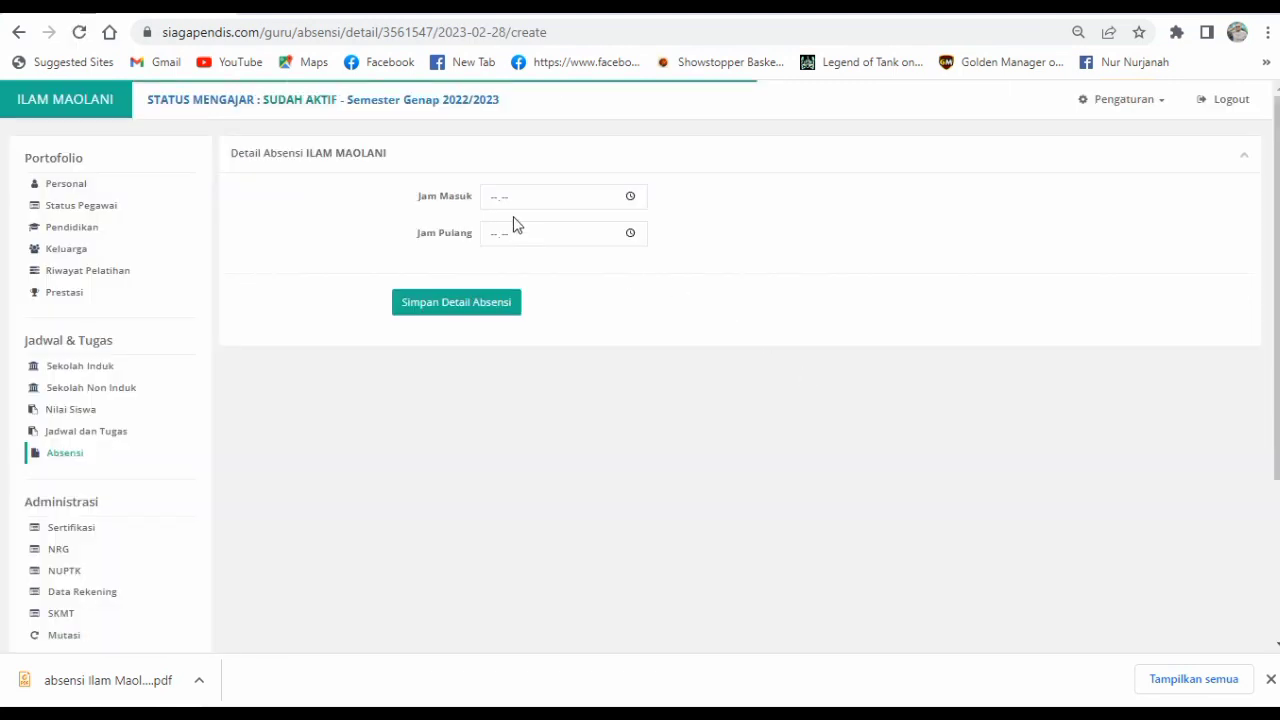
click(491, 205)
text(0)
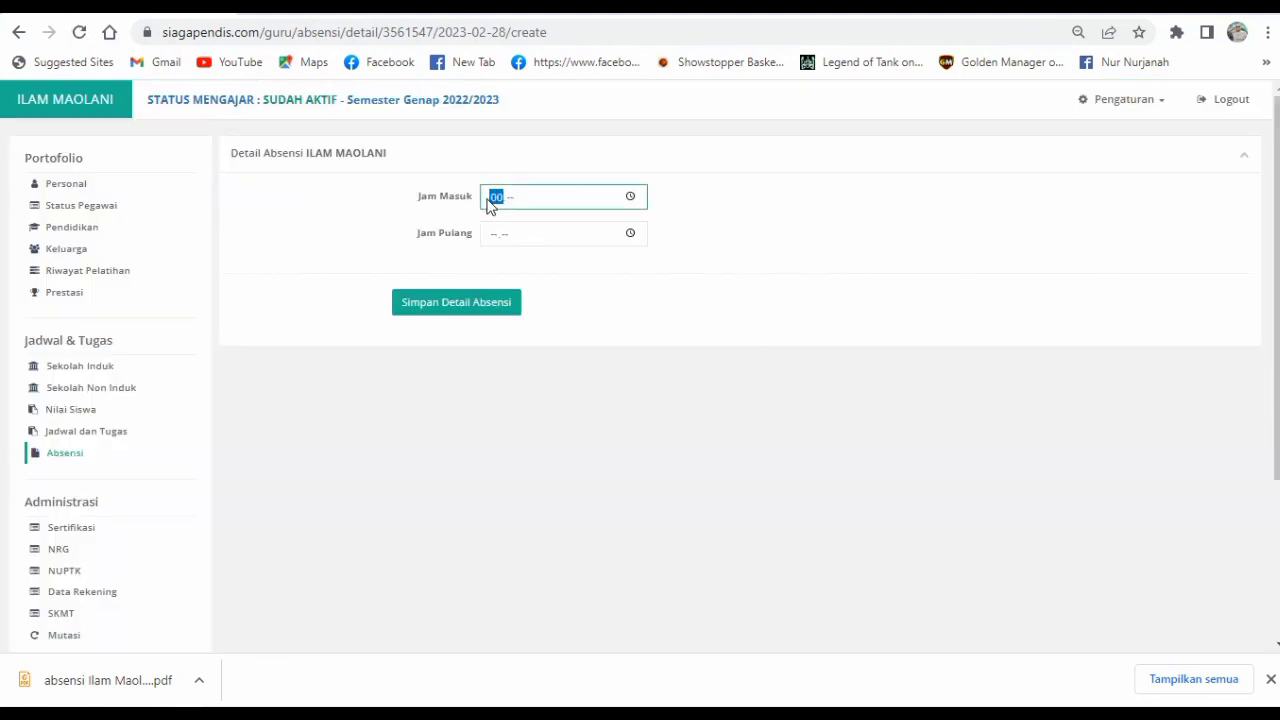
text(7)
key(Tab)
text(1)
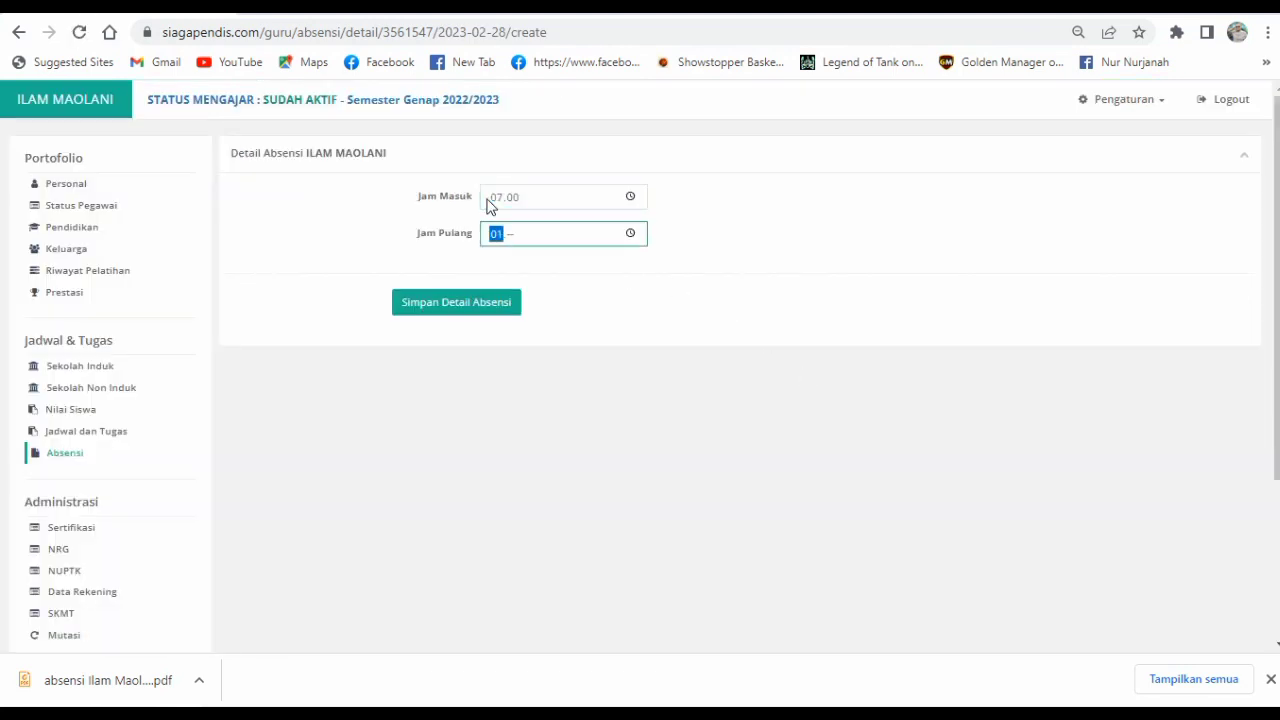
text(3.05)
click(483, 315)
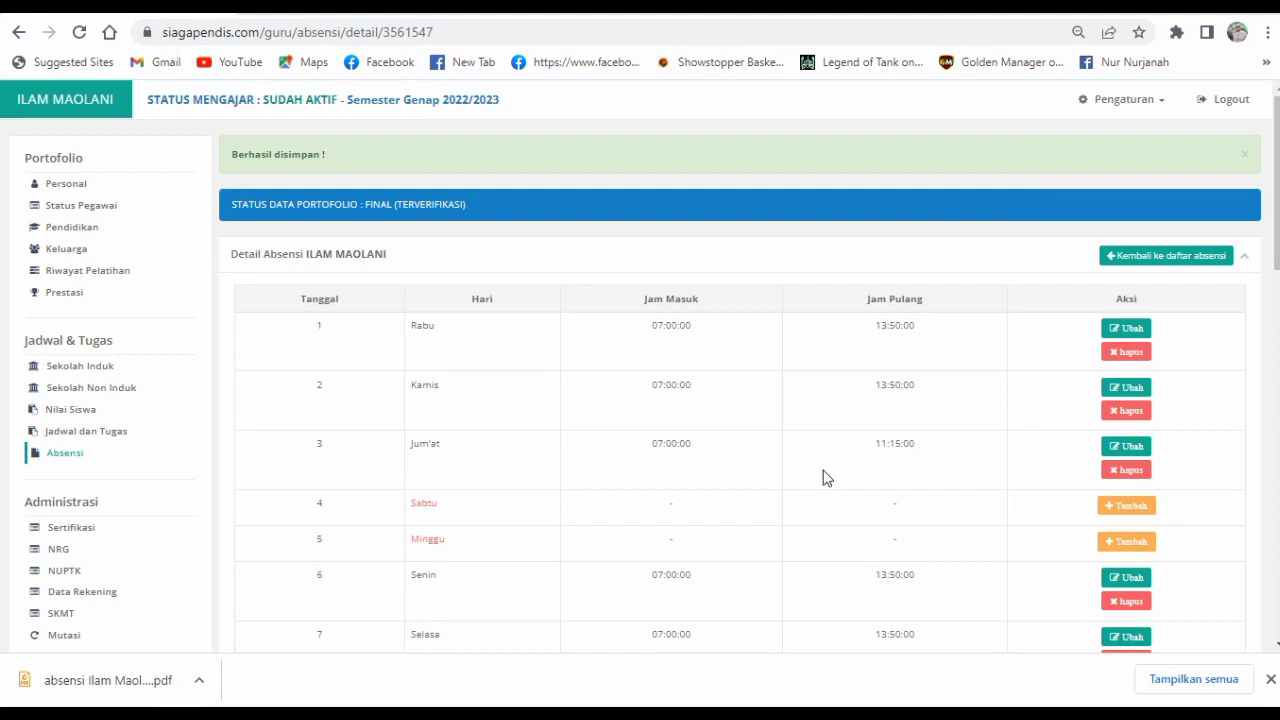
Step: Review the arrival and departure times of every working day in the February attendance table
scroll(820, 478, down, 8)
scroll(819, 490, down, 1)
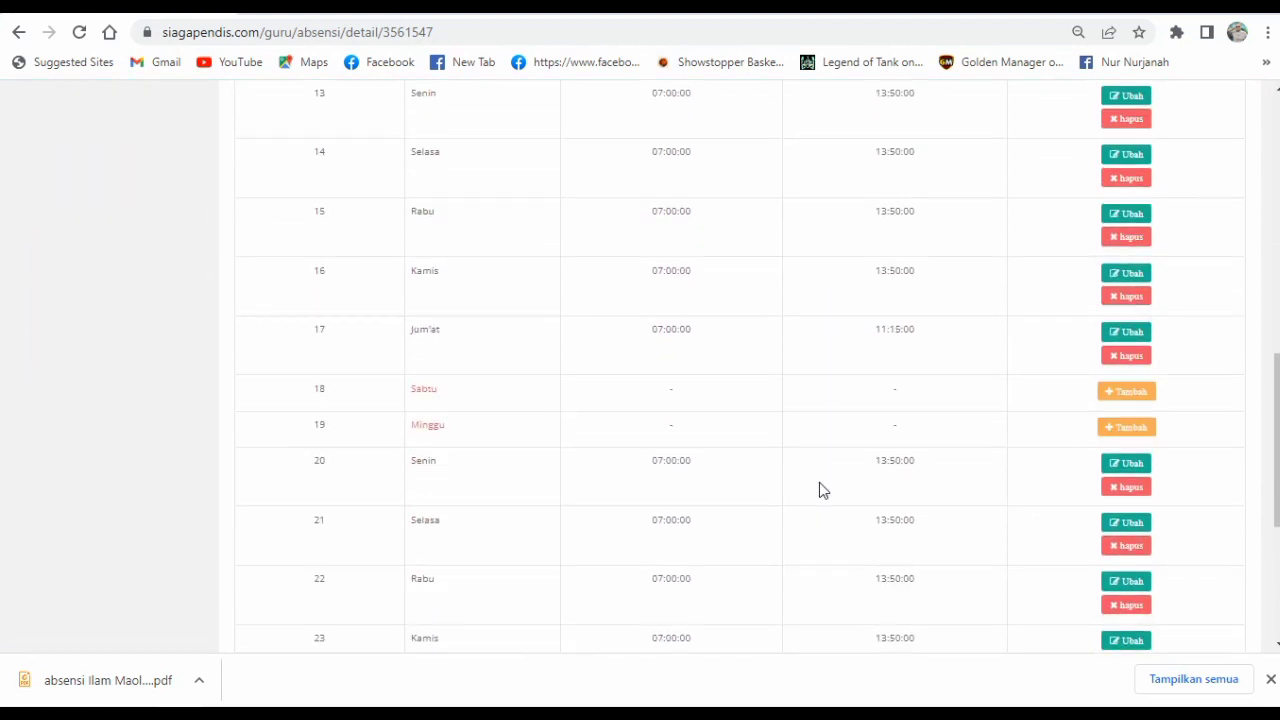
scroll(819, 484, down, 4)
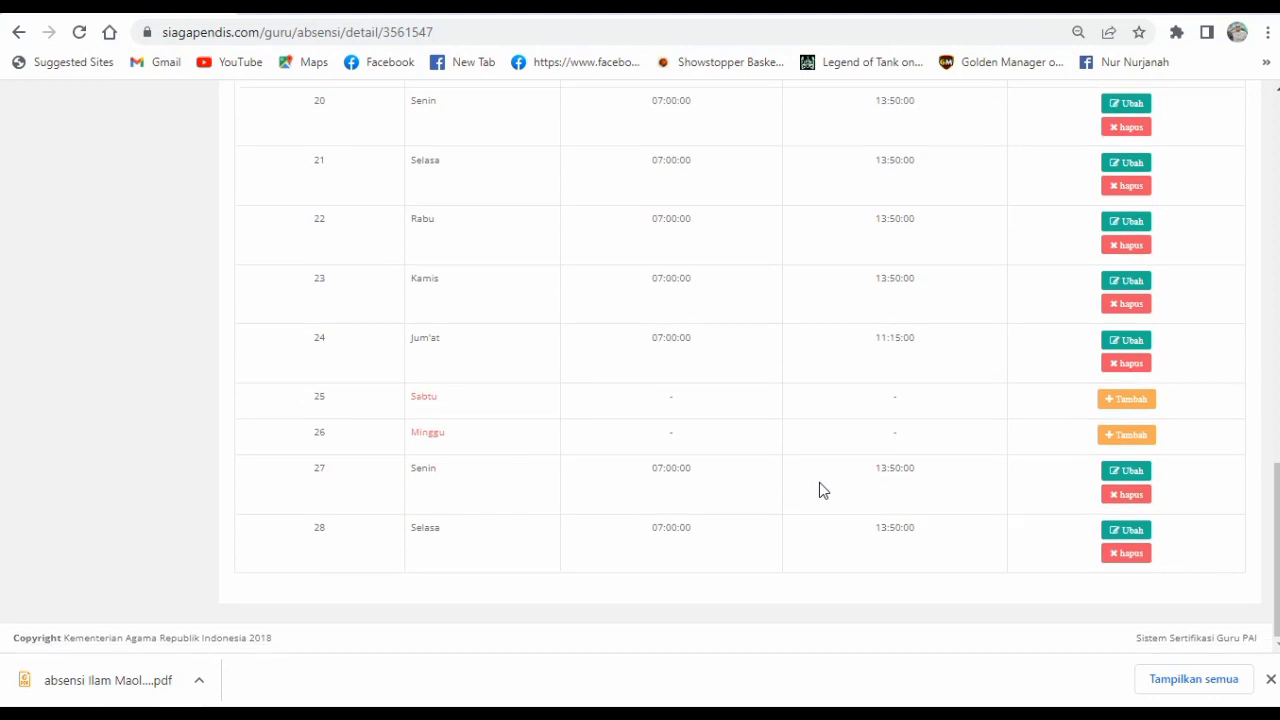
scroll(403, 383, up, 5)
scroll(397, 381, down, 5)
scroll(789, 568, up, 5)
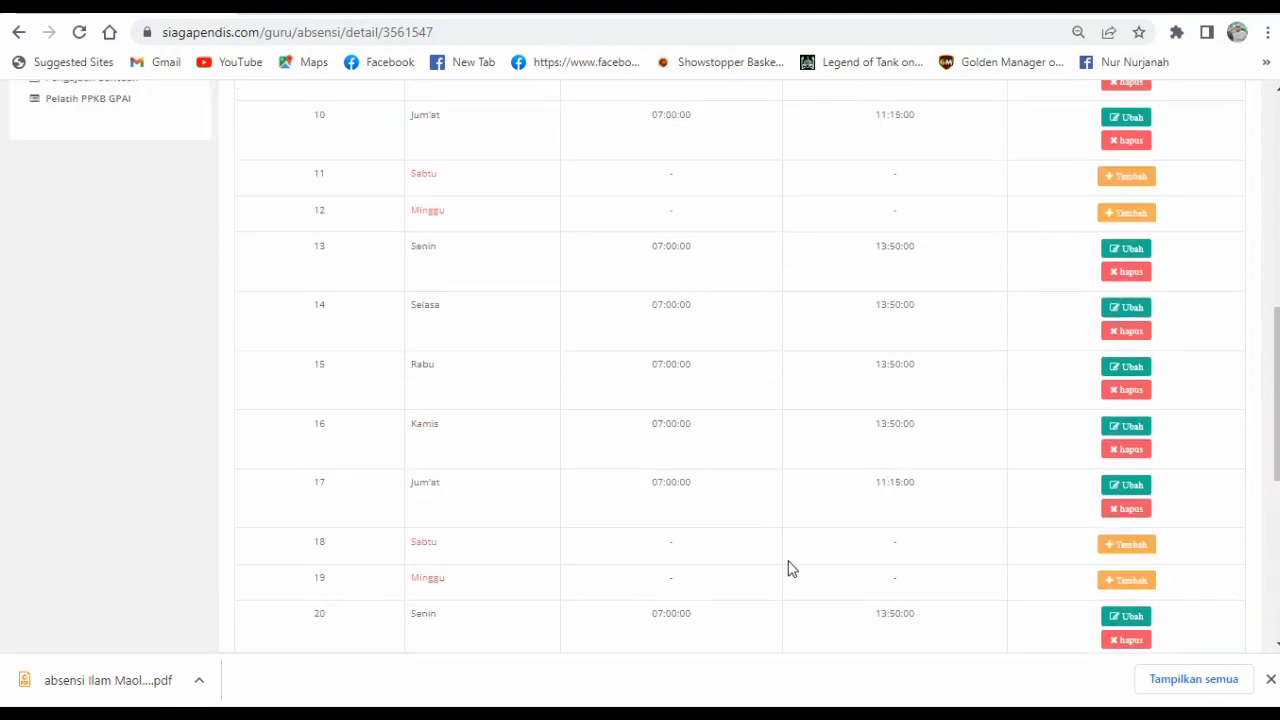
scroll(788, 568, up, 8)
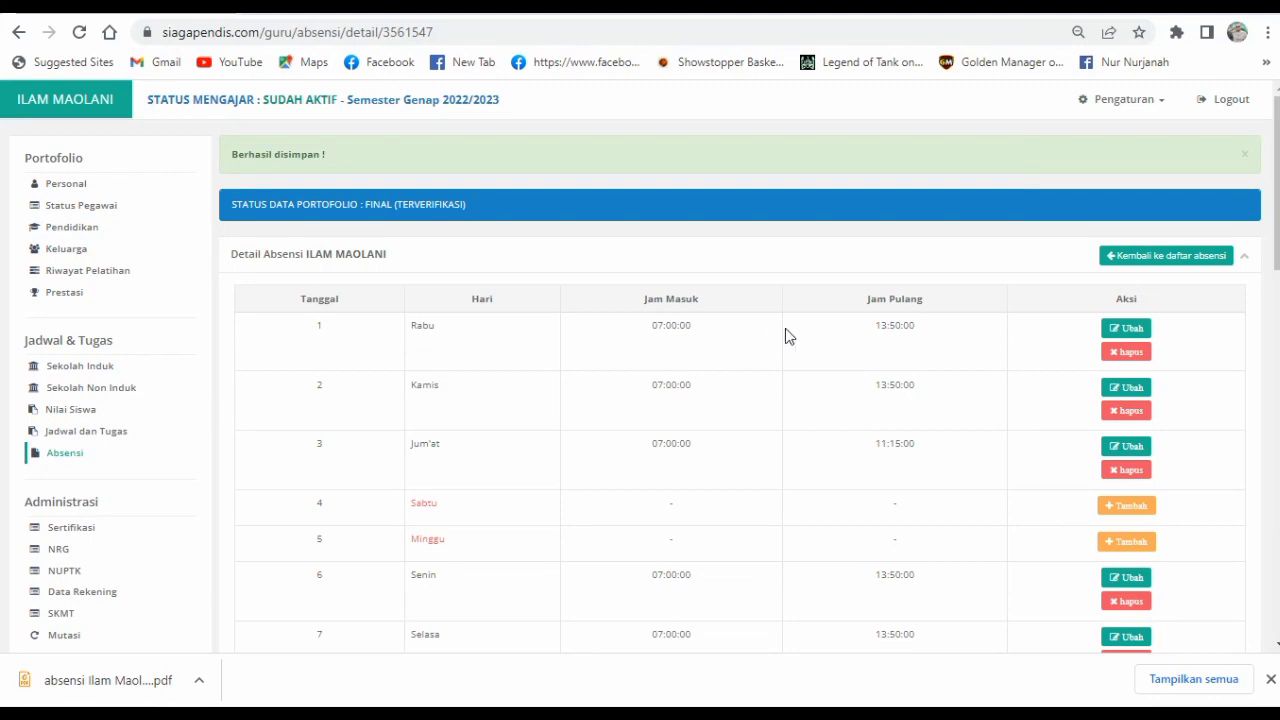
scroll(912, 360, down, 10)
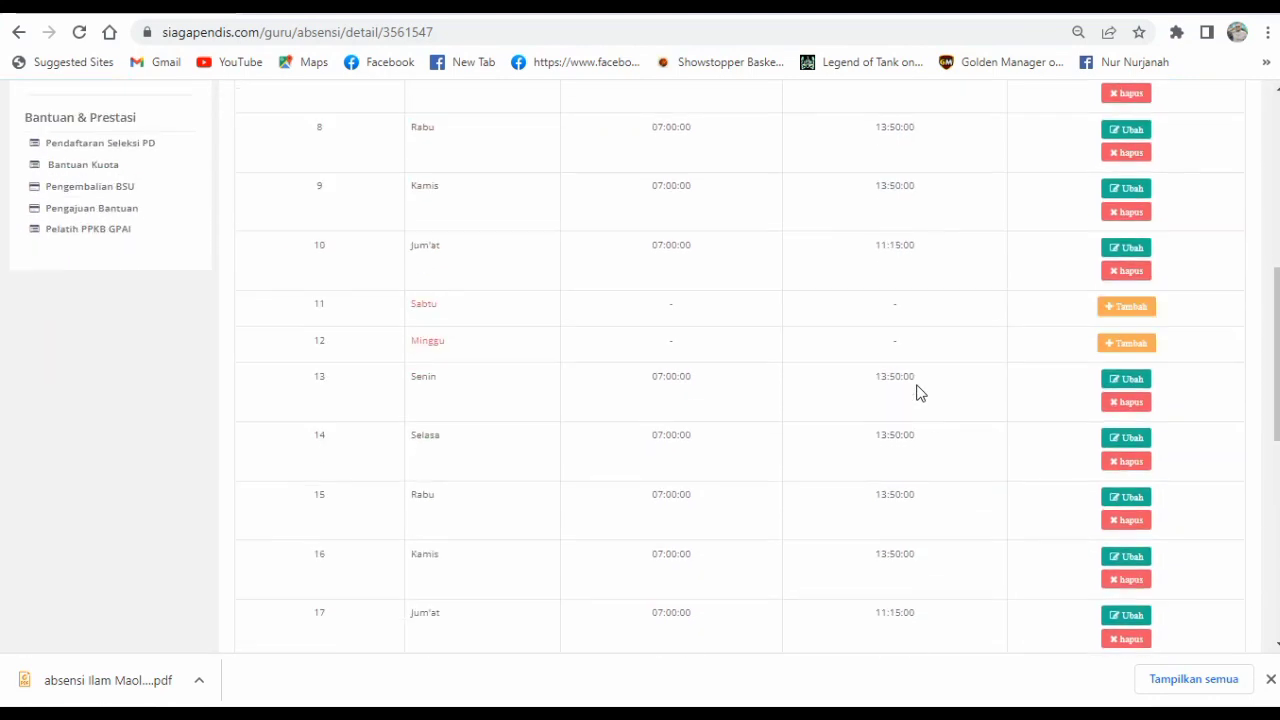
Step: Open the Februari 2023 attendance draft at 100% zoom, check its daily hours and signature block, and return to the attendance list
scroll(954, 496, up, 10)
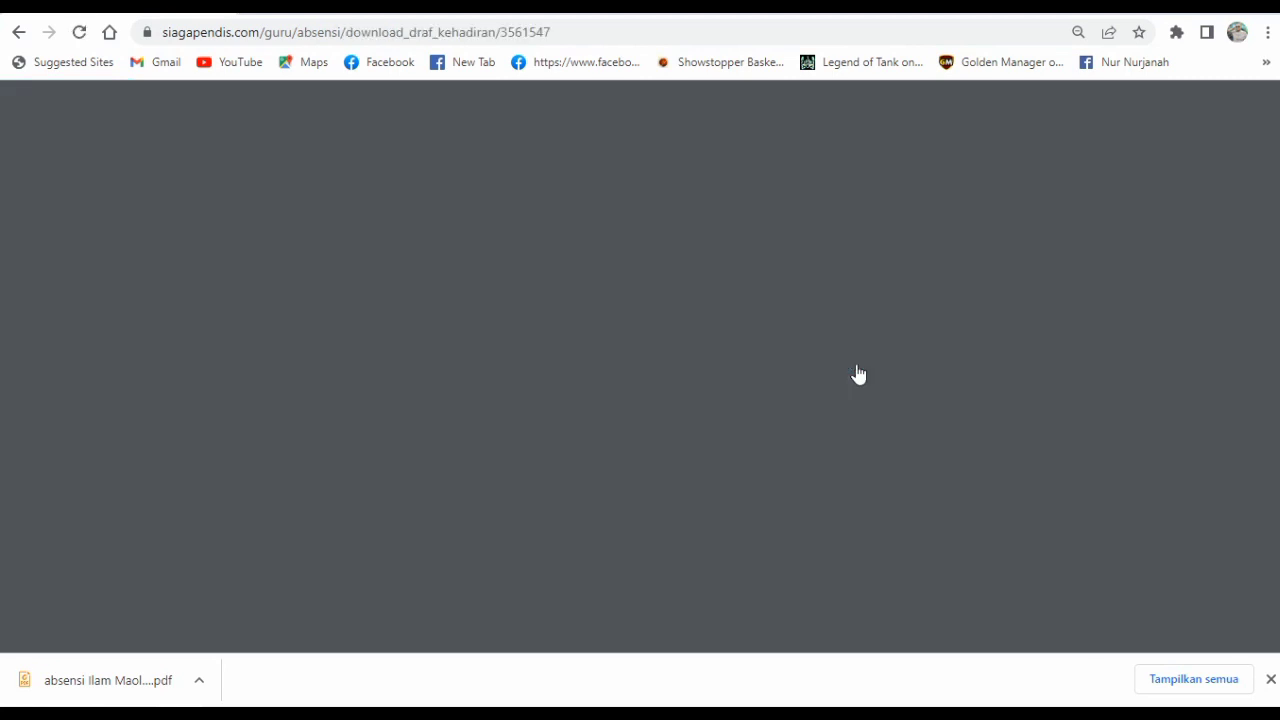
key(ctrl+plus)
key(ctrl+plus)
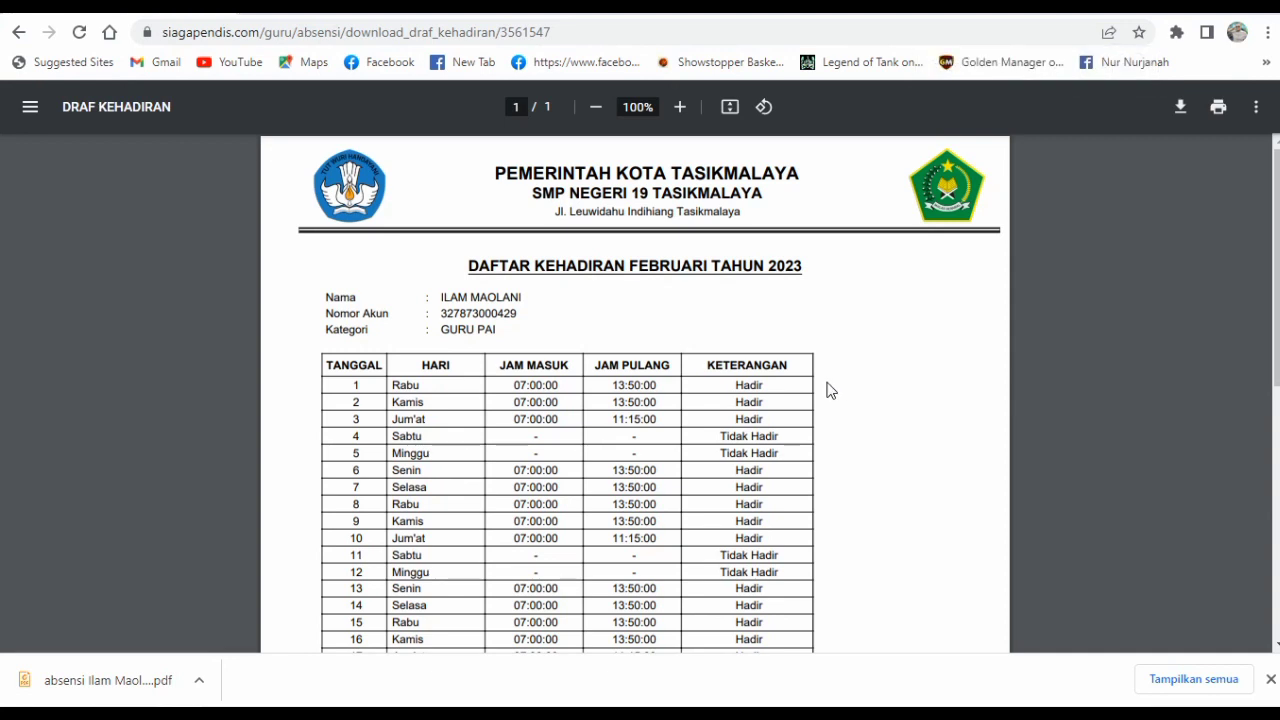
scroll(836, 393, down, 5)
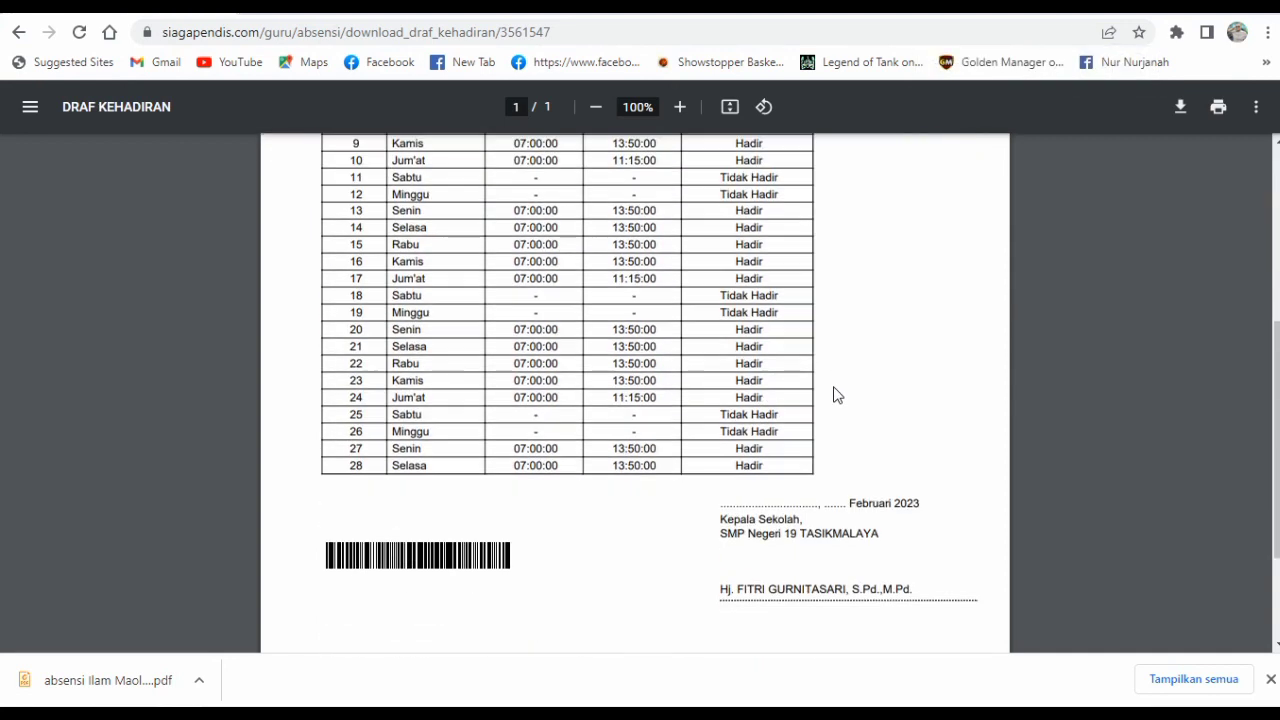
scroll(836, 393, up, 3)
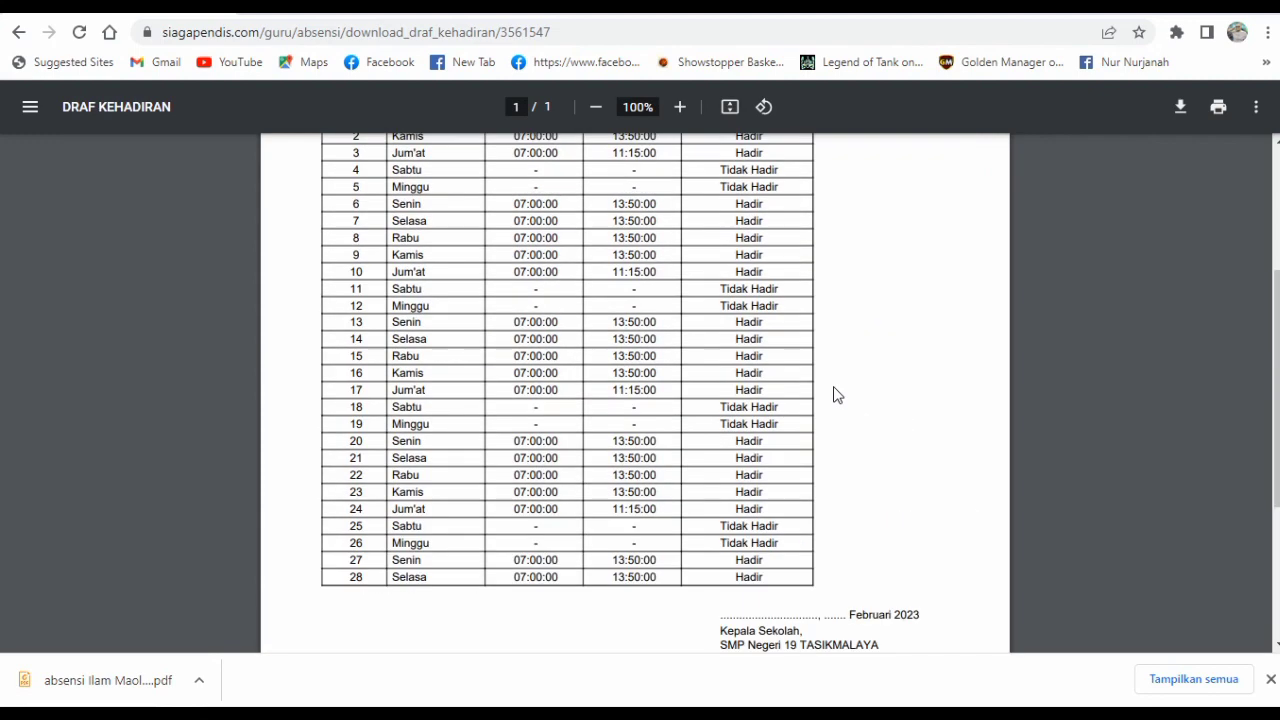
scroll(836, 393, up, 3)
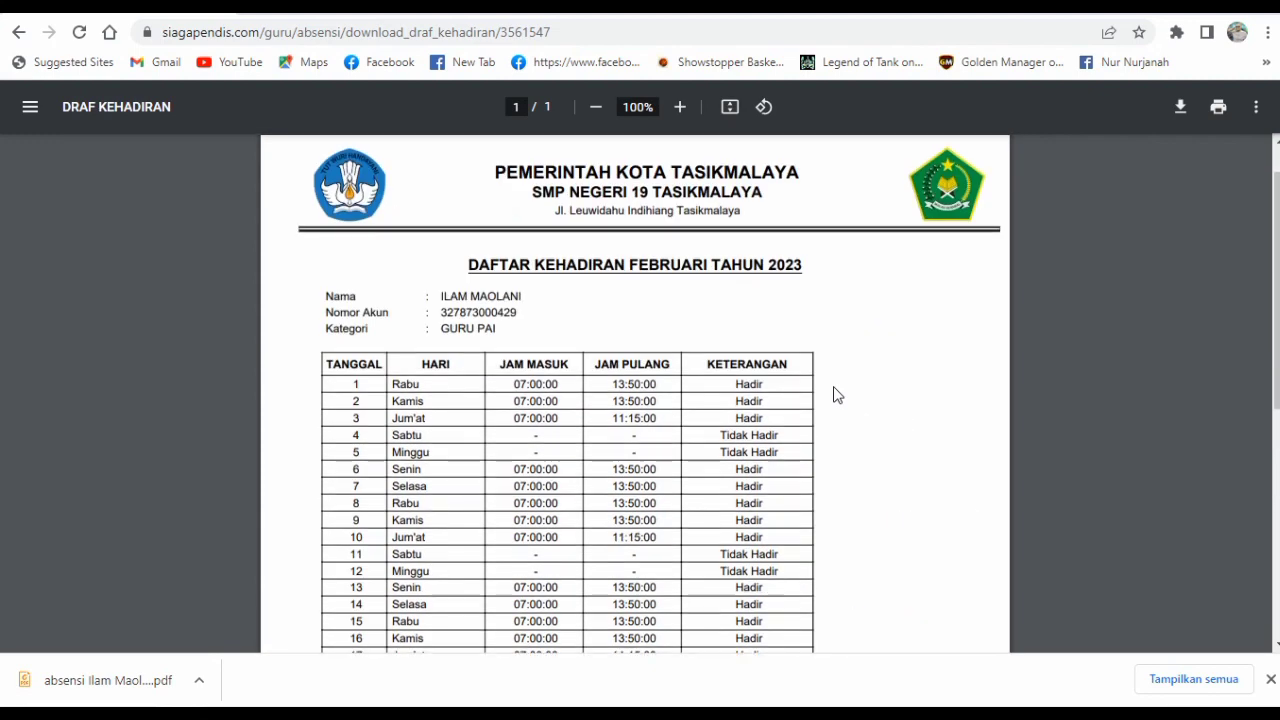
scroll(836, 393, down, 4)
scroll(836, 393, down, 1)
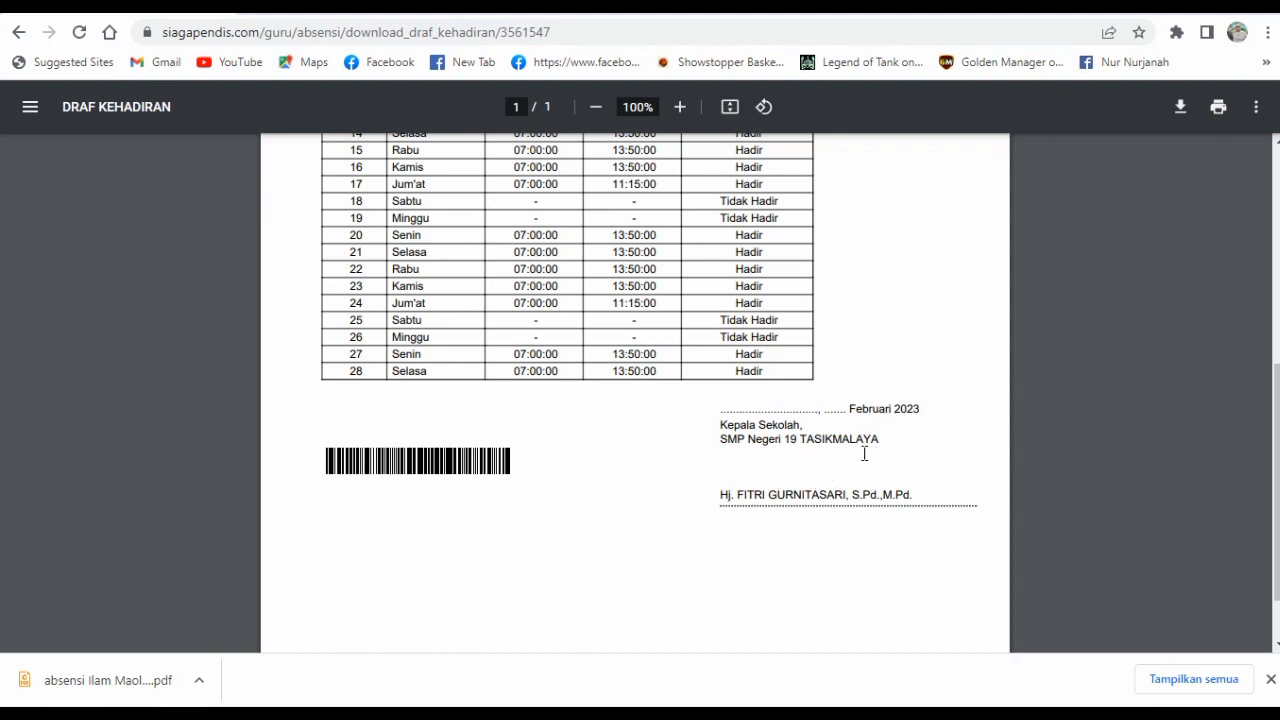
click(18, 34)
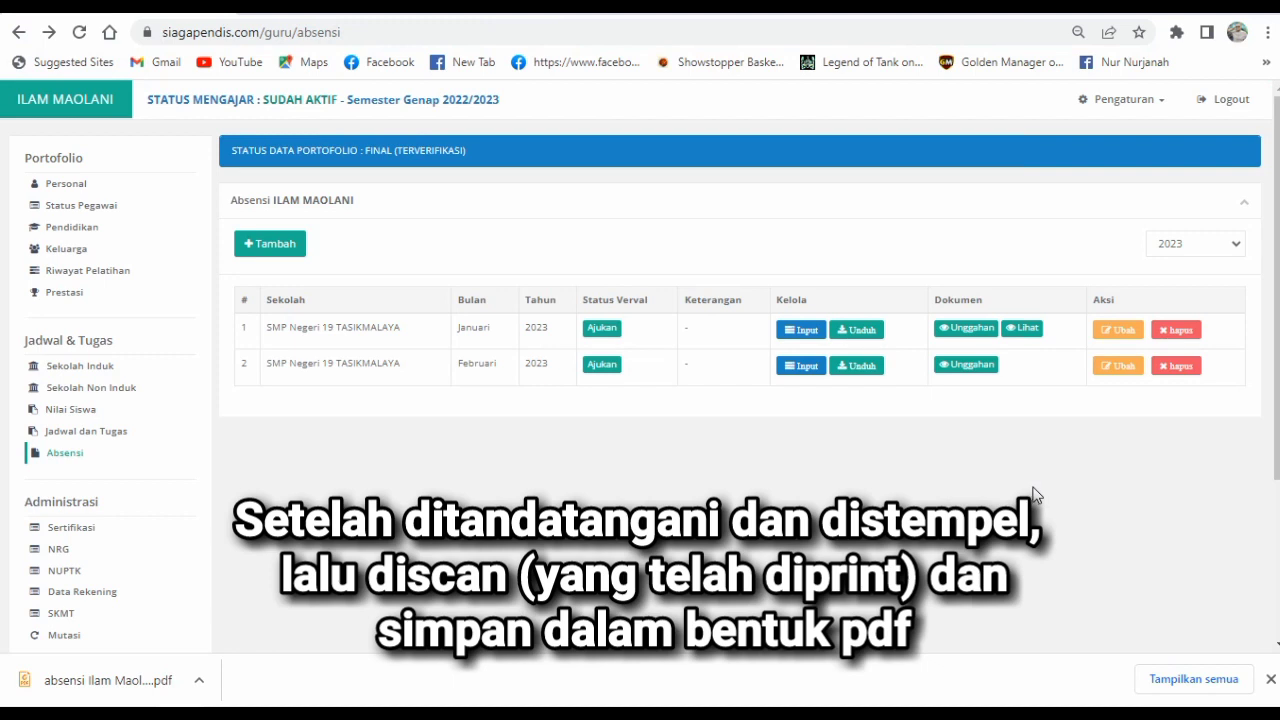
Step: Start a document upload for the Februari attendance record and browse to the personal attendance folder on New Volume (D:)
click(965, 369)
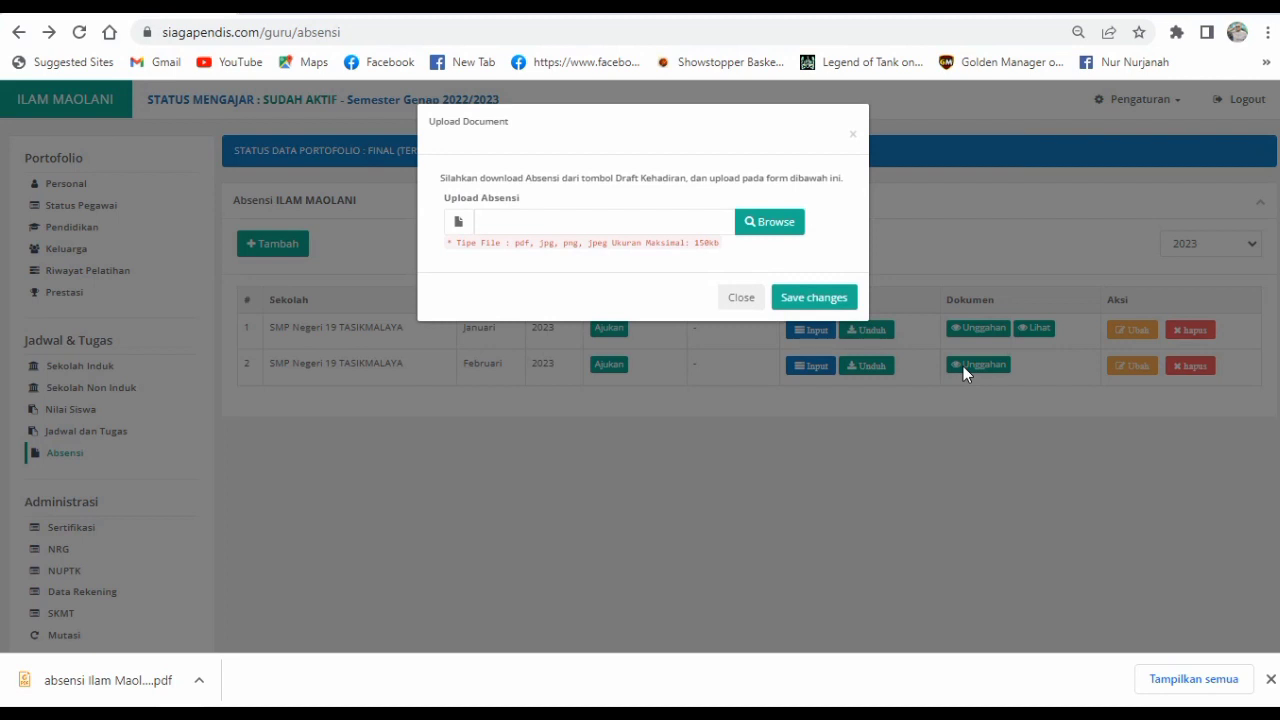
click(553, 220)
click(553, 224)
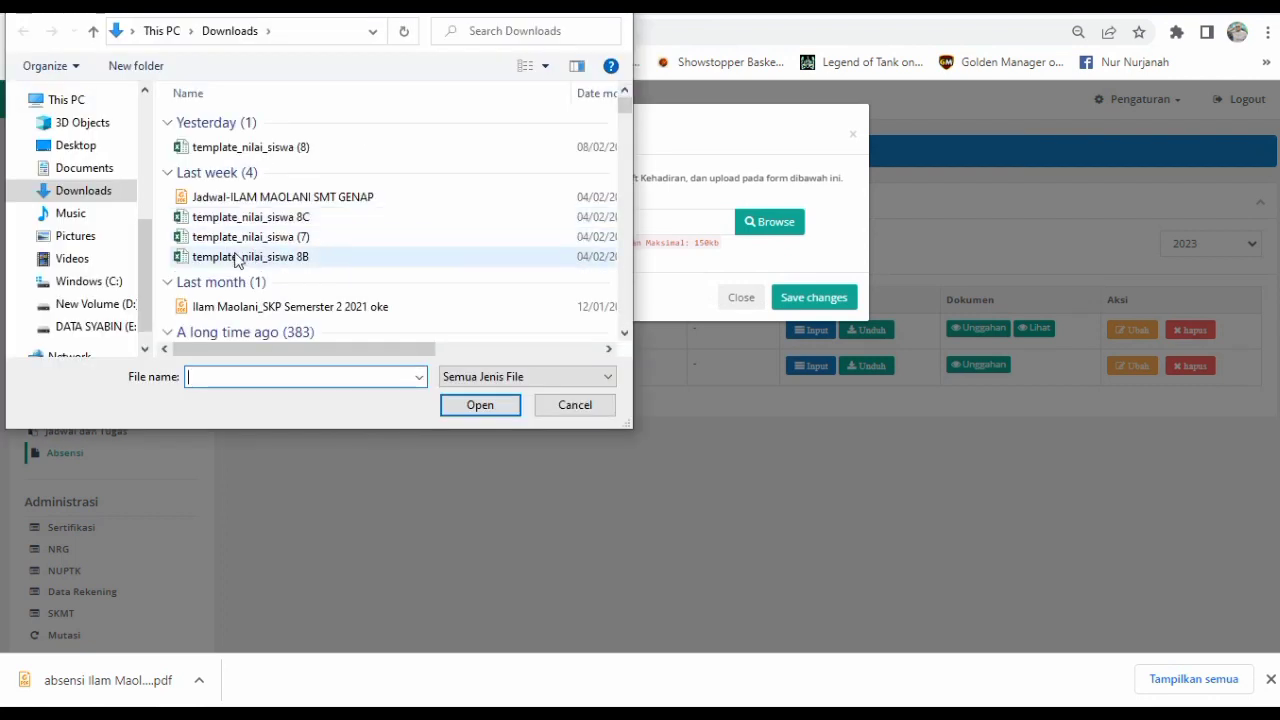
click(127, 304)
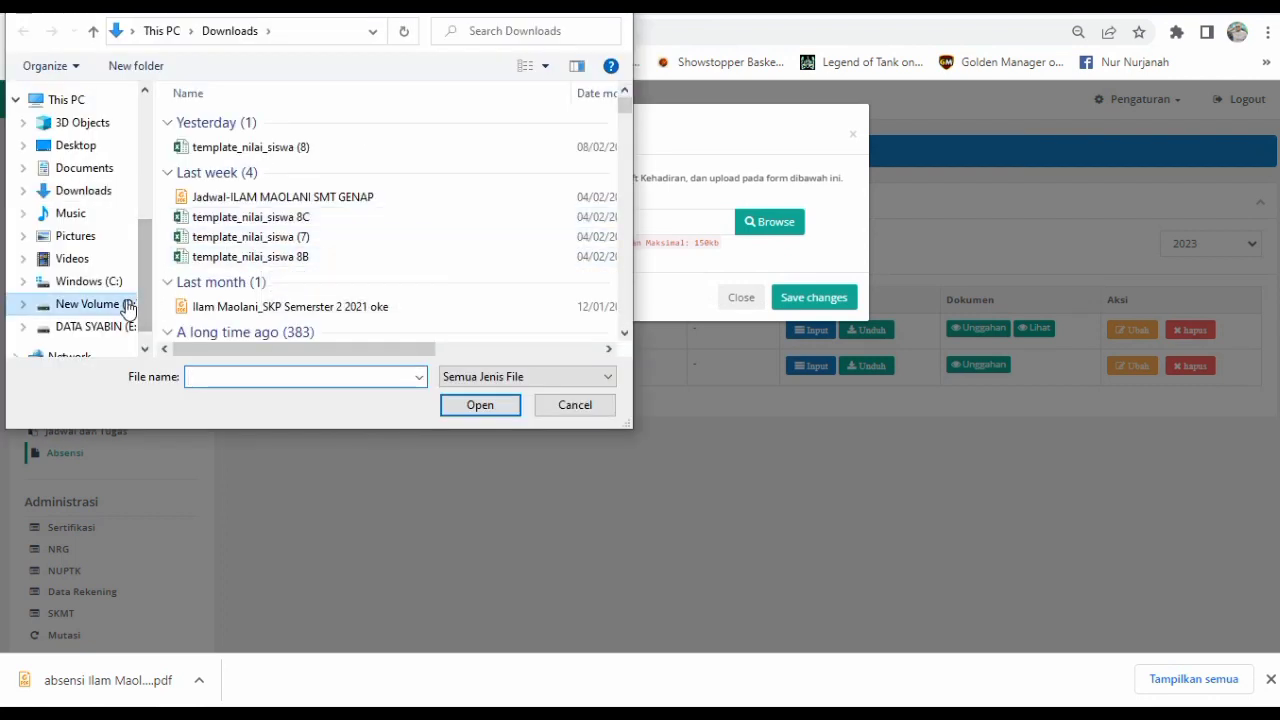
double_click(216, 145)
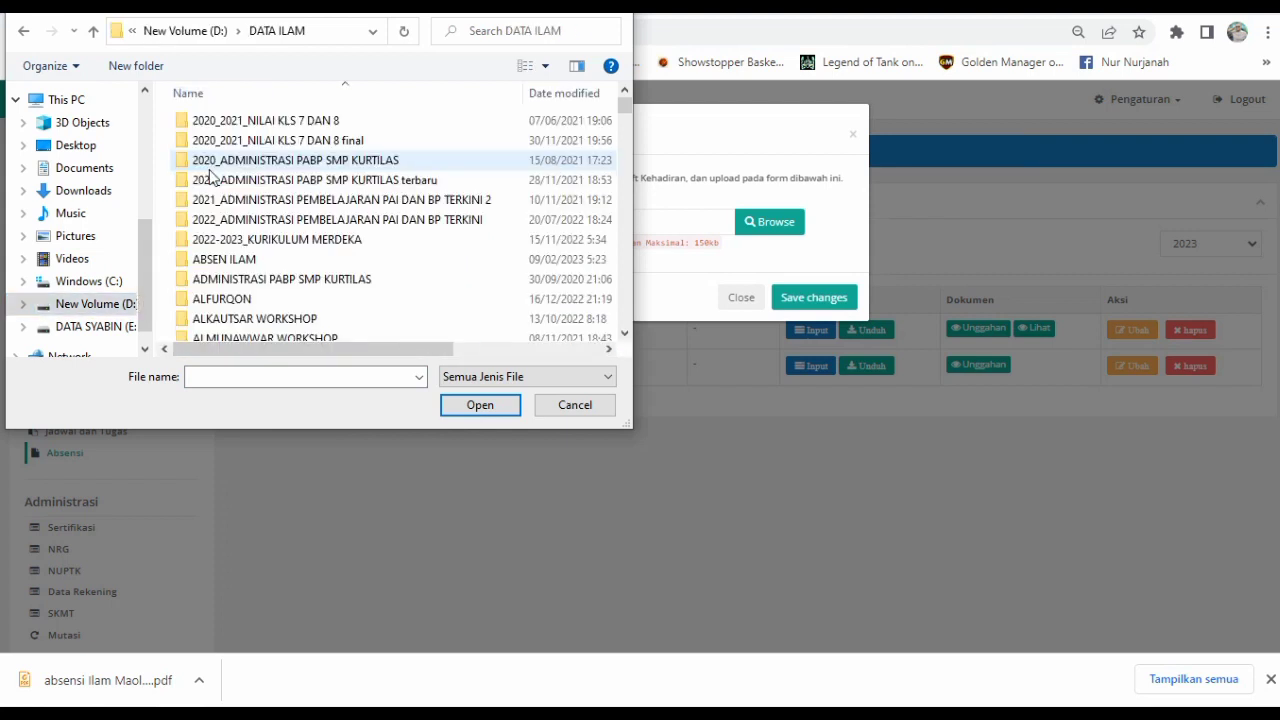
scroll(306, 237, down, 1)
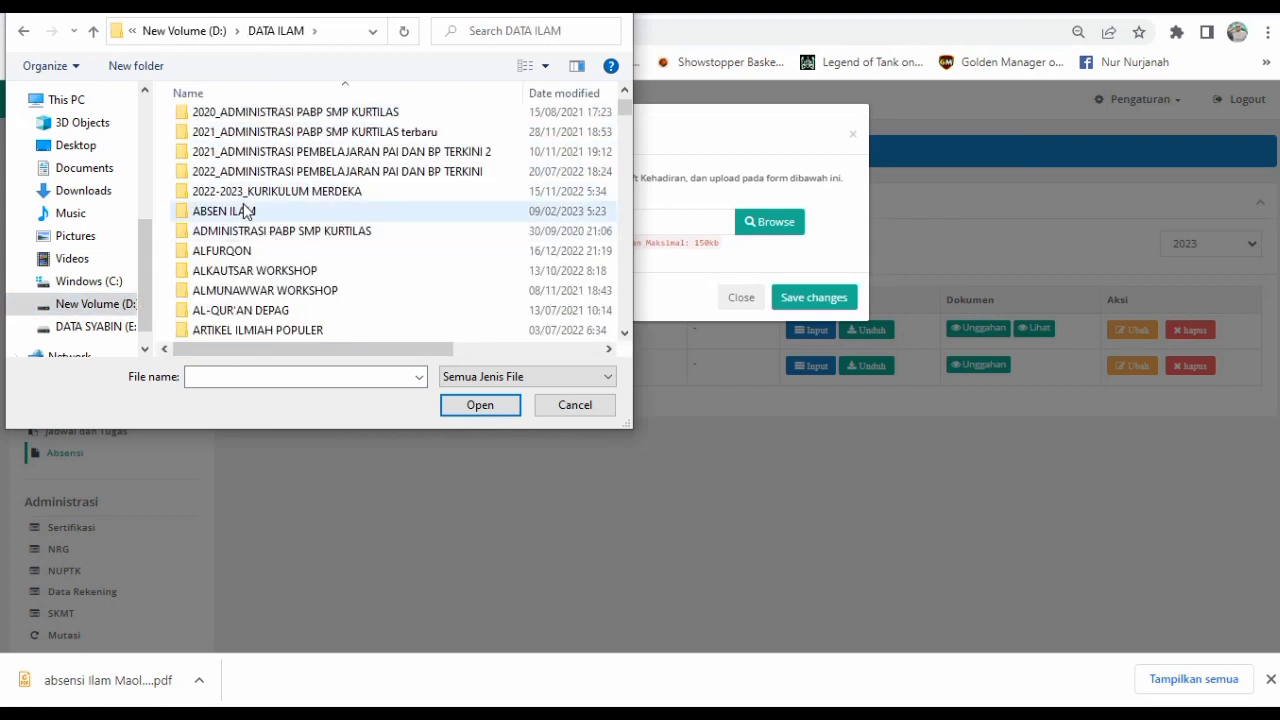
click(245, 212)
double_click(245, 212)
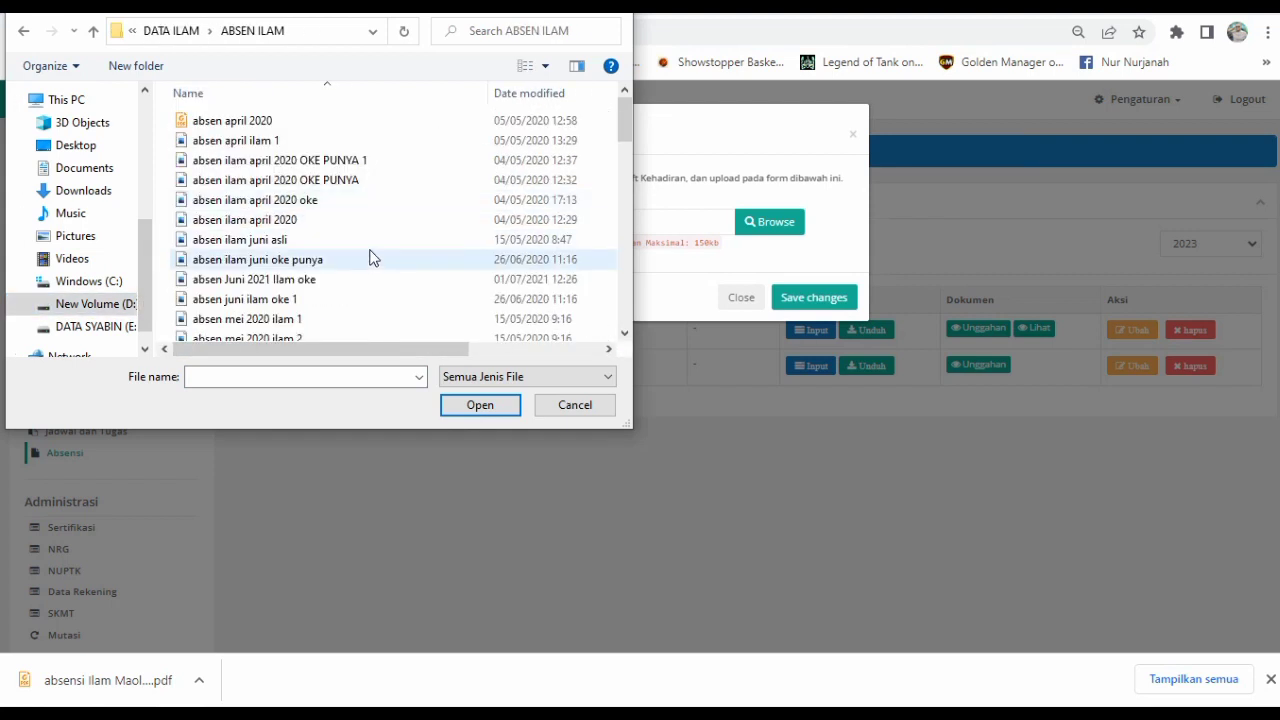
Step: Try to upload the Januari 2023 attendance PDF as the document for the Februari record
scroll(370, 258, down, 5)
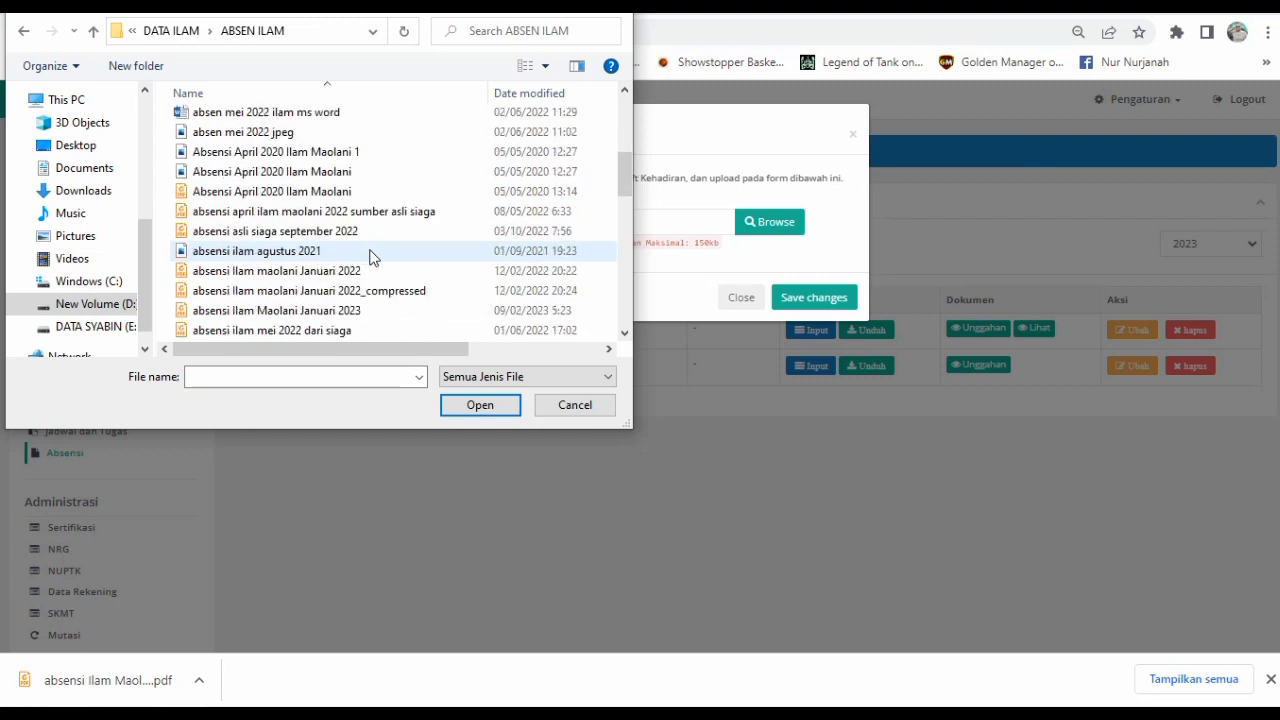
scroll(370, 258, down, 1)
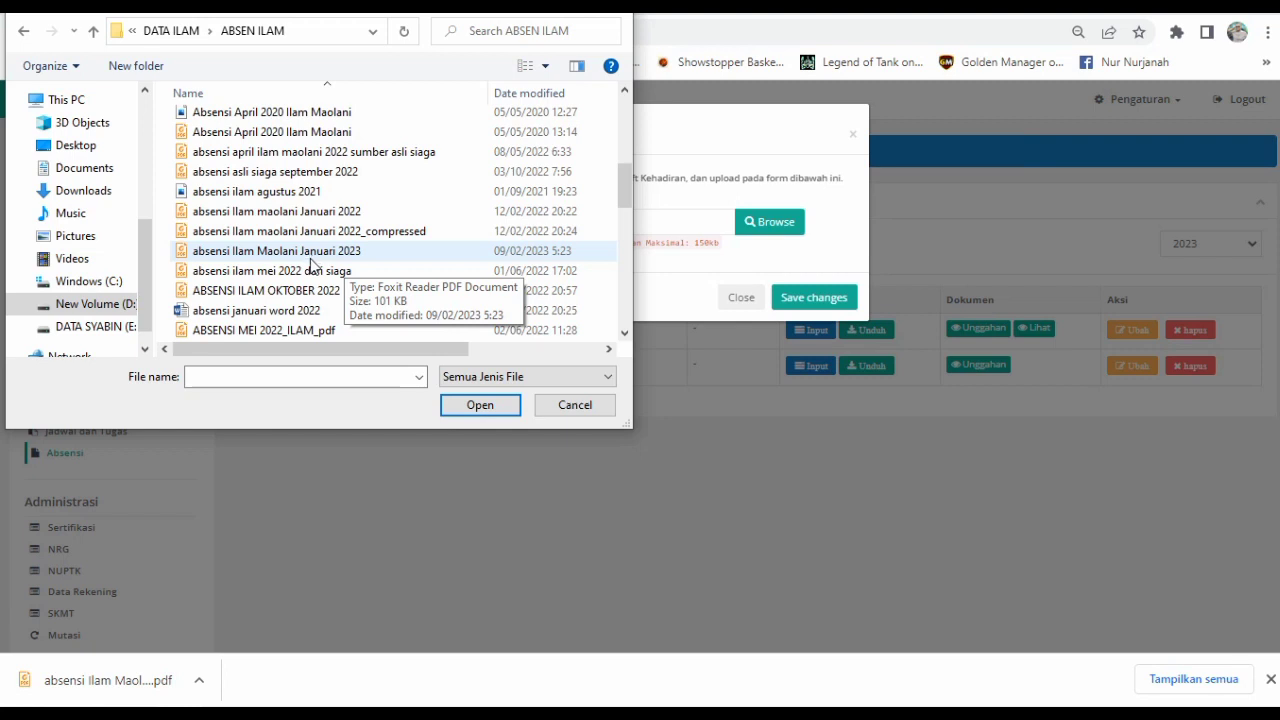
click(310, 258)
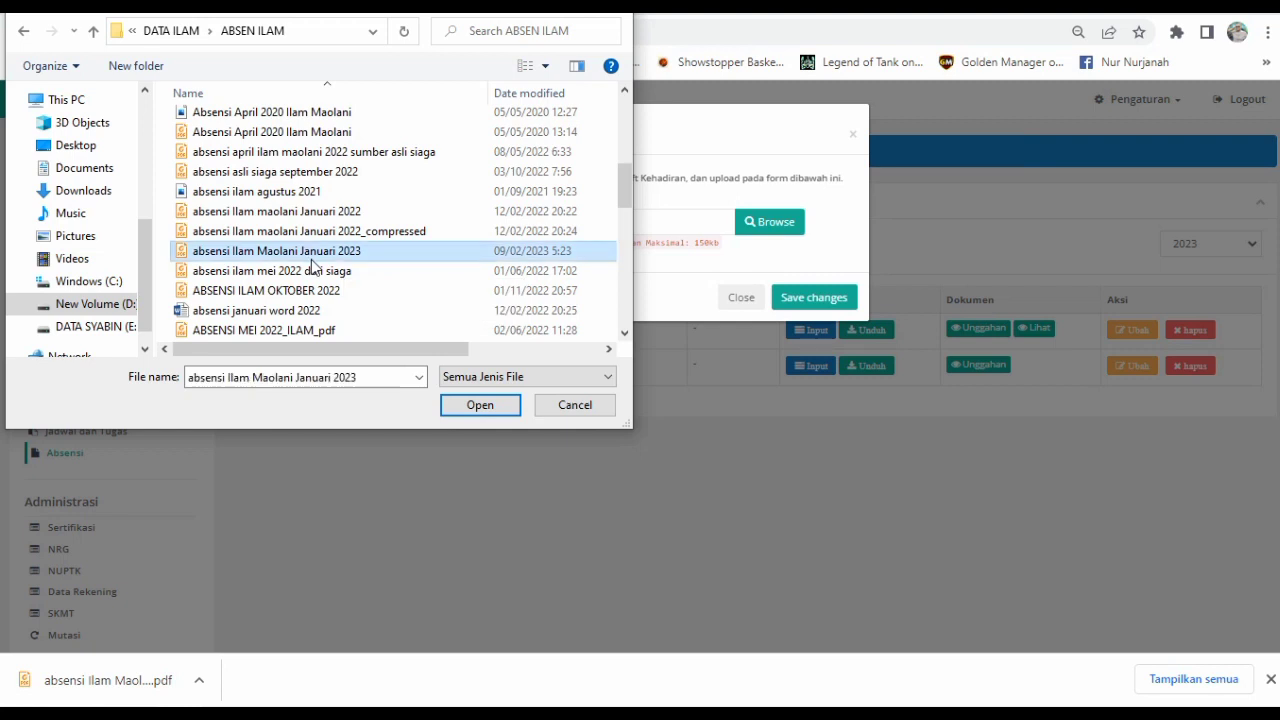
click(480, 405)
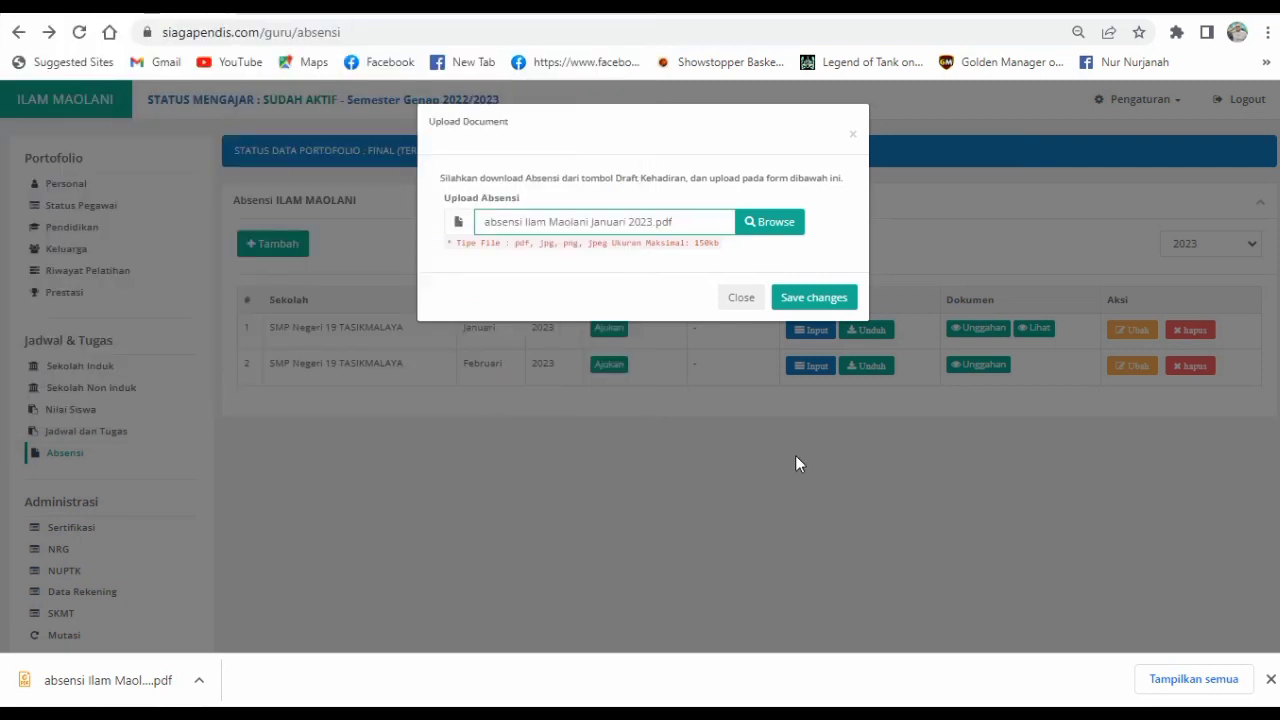
click(816, 313)
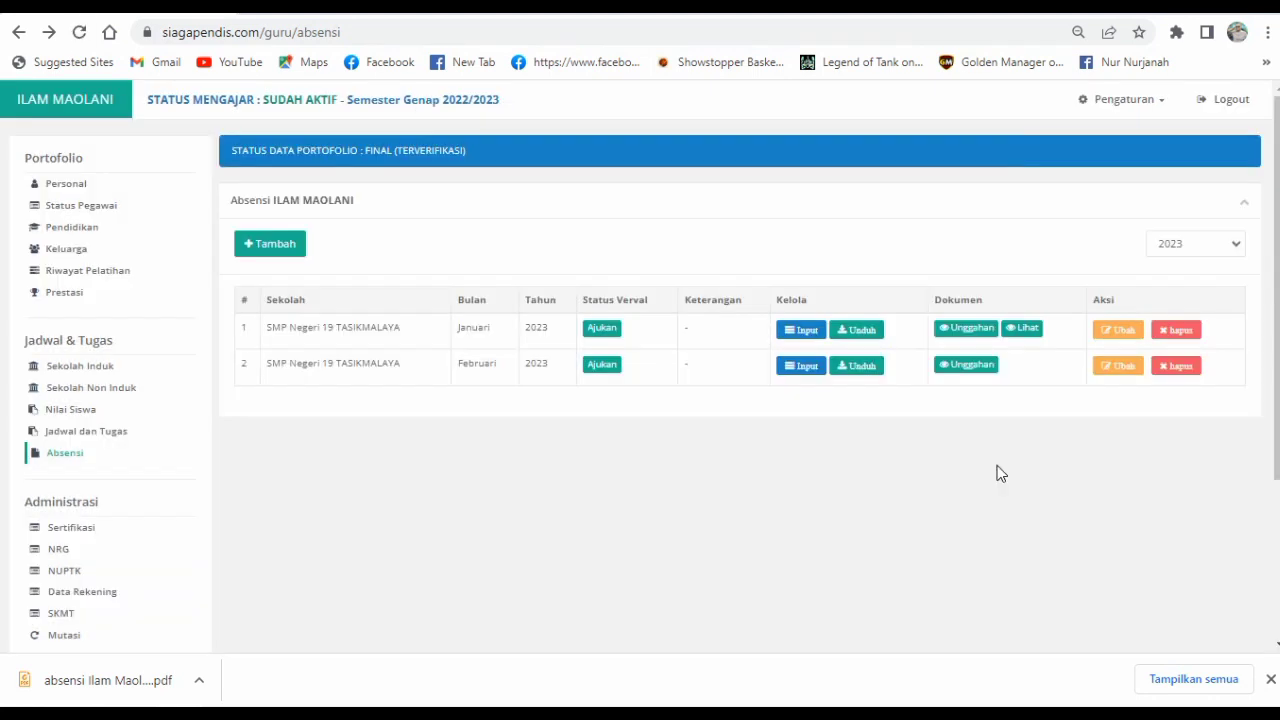